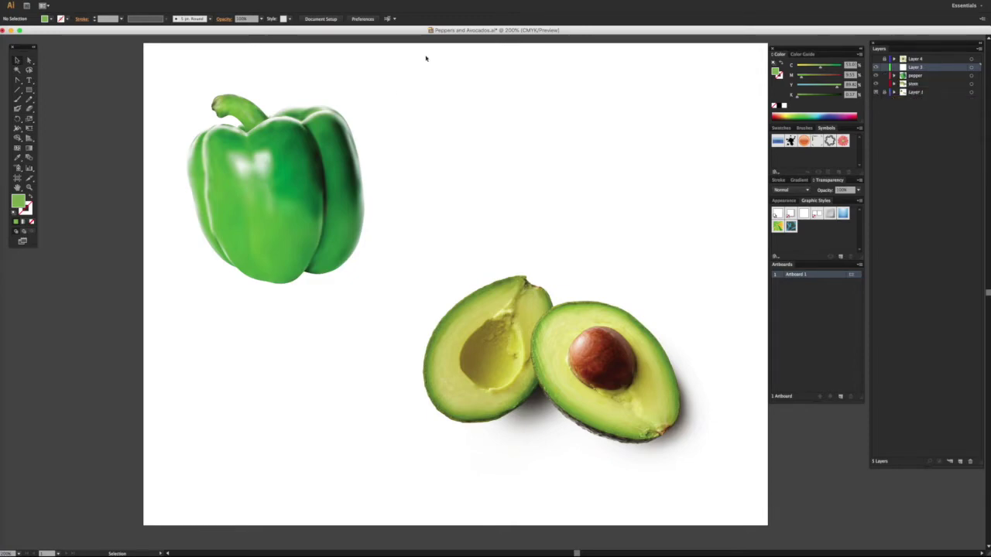
Inspect the gradient mesh structure of the green pepper body and its stem
{"action": "left_click", "coordinate": [257, 164]}
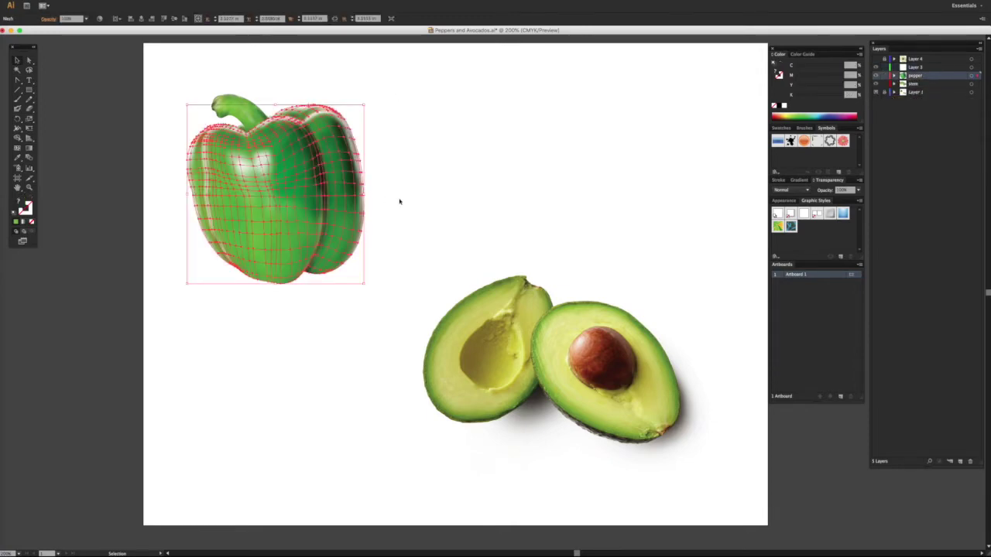
{"action": "left_click", "coordinate": [407, 150]}
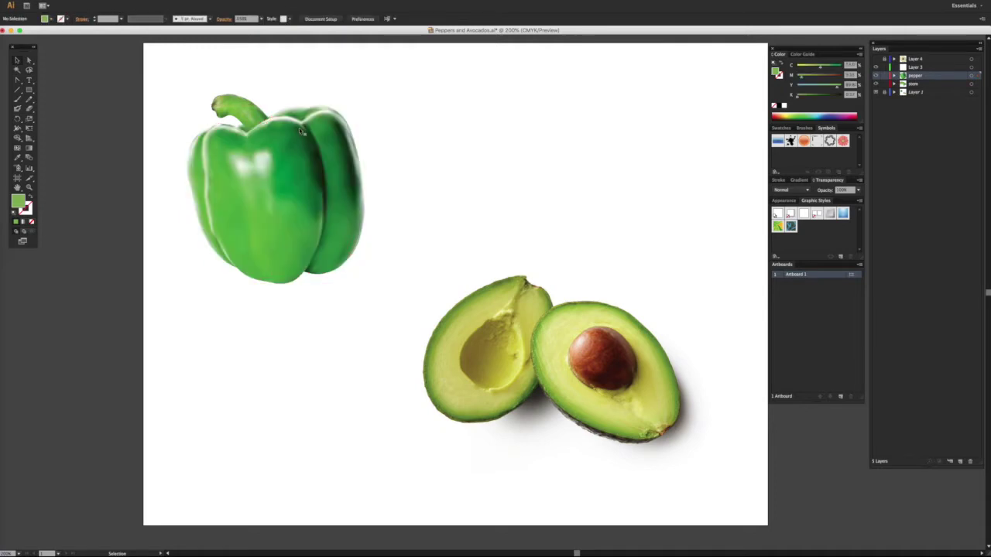
{"action": "left_click", "coordinate": [238, 115]}
{"action": "left_click", "coordinate": [453, 137]}
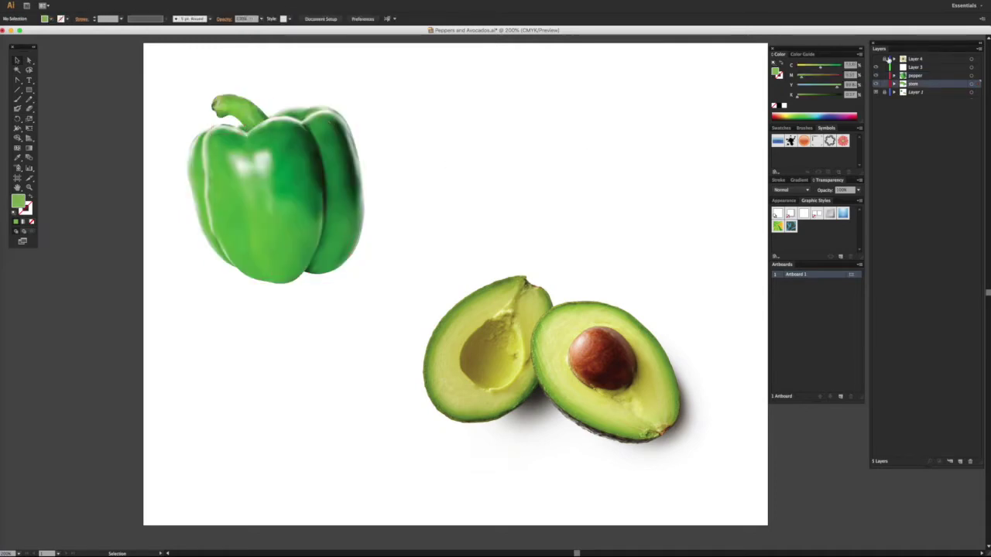
Lock the stem and pepper layers and draw a green rectangle over the right avocado half on Layer 3
{"action": "left_click", "coordinate": [885, 87]}
{"action": "left_click", "coordinate": [885, 76]}
{"action": "left_click", "coordinate": [29, 91]}
{"action": "left_click", "coordinate": [925, 68]}
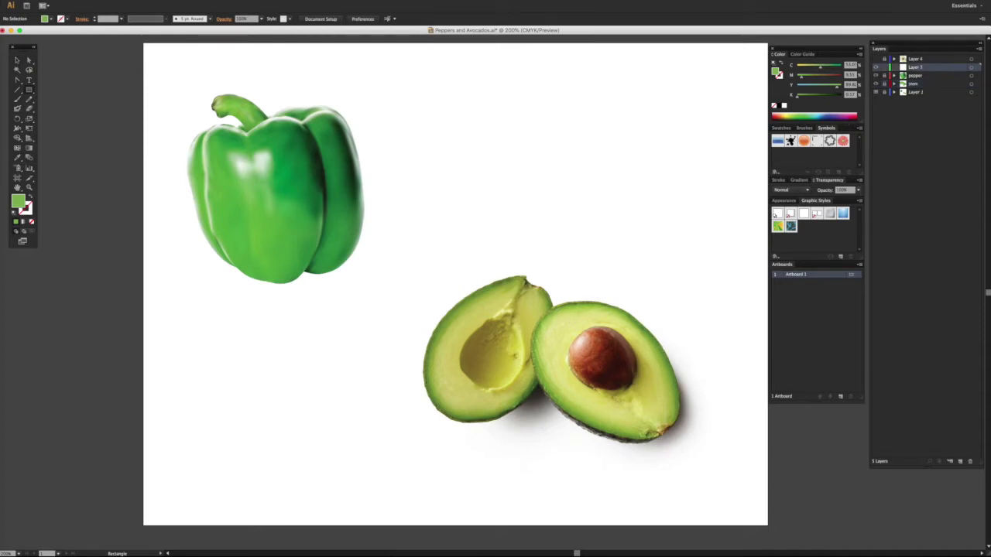
{"action": "mouse_move", "coordinate": [545, 312]}
{"action": "left_mouse_down"}
{"action": "mouse_move", "coordinate": [703, 384]}
{"action": "mouse_move", "coordinate": [705, 402]}
{"action": "left_mouse_up"}
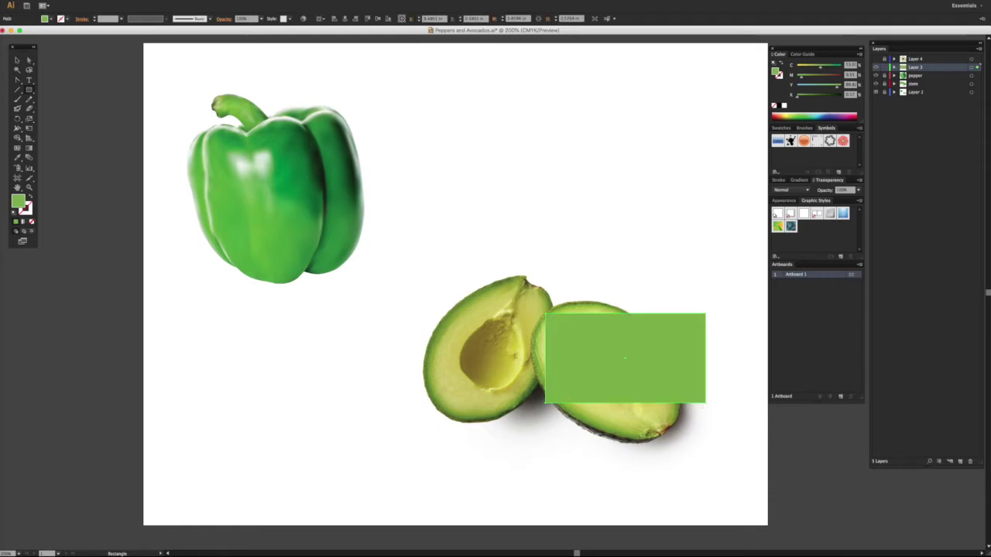
Change Layer 3's selection colour from green to a custom red
{"action": "double_click", "coordinate": [942, 70]}
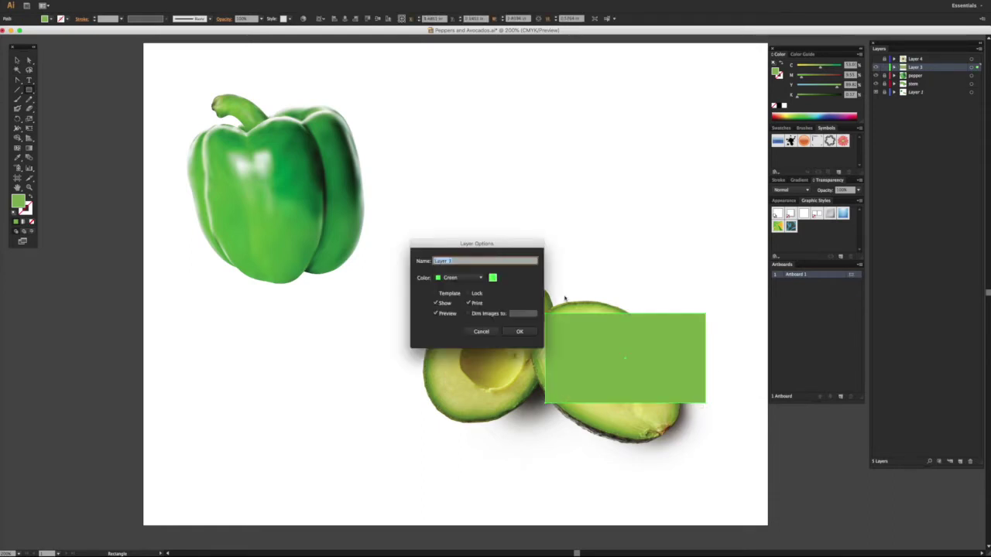
{"action": "left_click", "coordinate": [492, 278]}
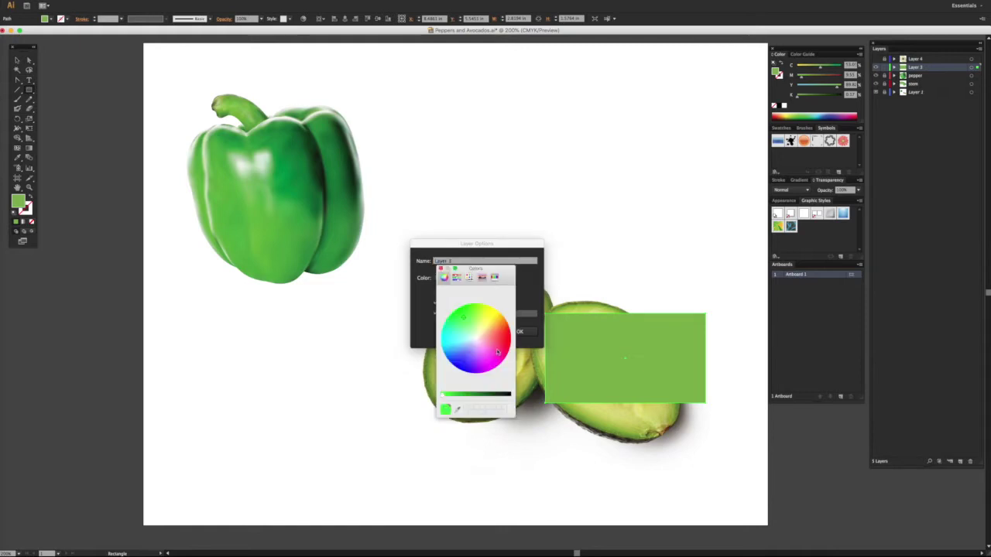
{"action": "left_click", "coordinate": [506, 344]}
{"action": "left_click", "coordinate": [440, 269]}
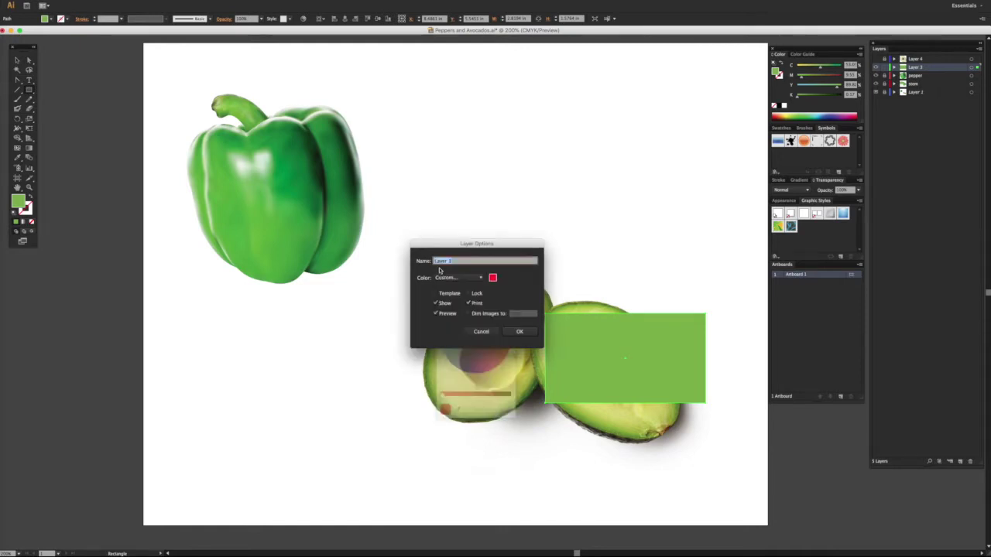
{"action": "left_click", "coordinate": [519, 331]}
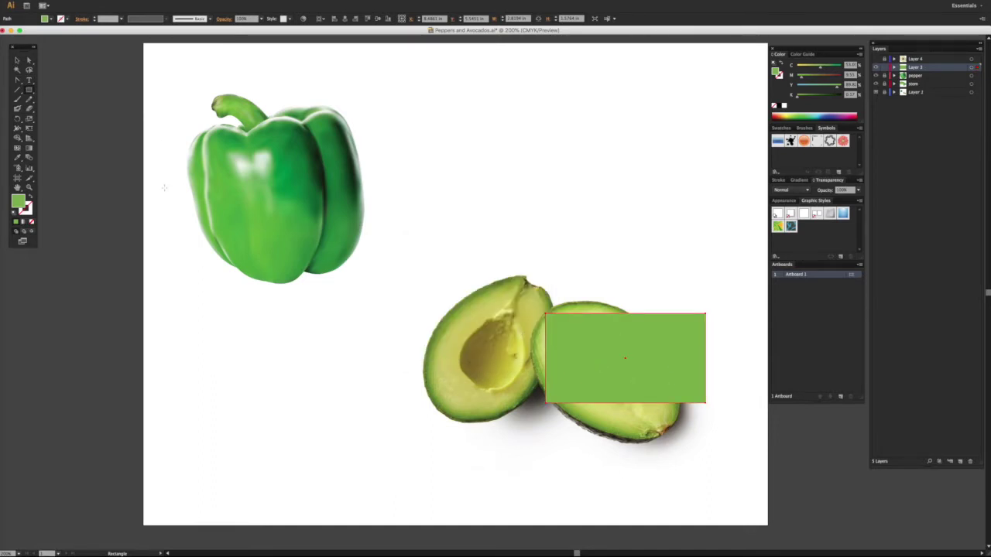
Switch the artwork to outline view, then rotate and reposition the rectangle to match the tilt of the right avocado half
{"action": "left_click", "coordinate": [168, 0]}
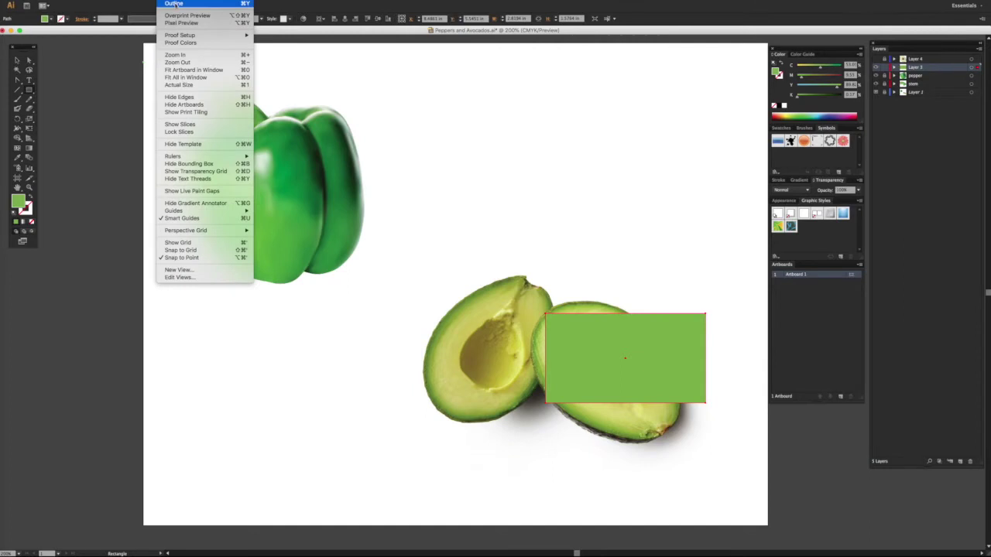
{"action": "left_click", "coordinate": [175, 4]}
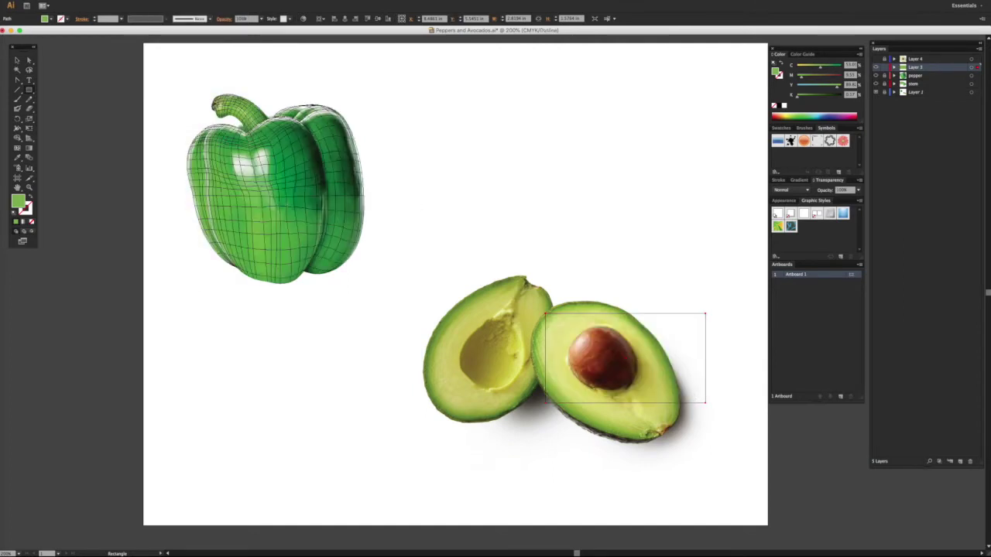
{"action": "left_click", "coordinate": [17, 59]}
{"action": "left_click_drag", "start_coordinate": [709, 411], "coordinate": [665, 449]}
{"action": "left_click_drag", "start_coordinate": [620, 365], "coordinate": [608, 378]}
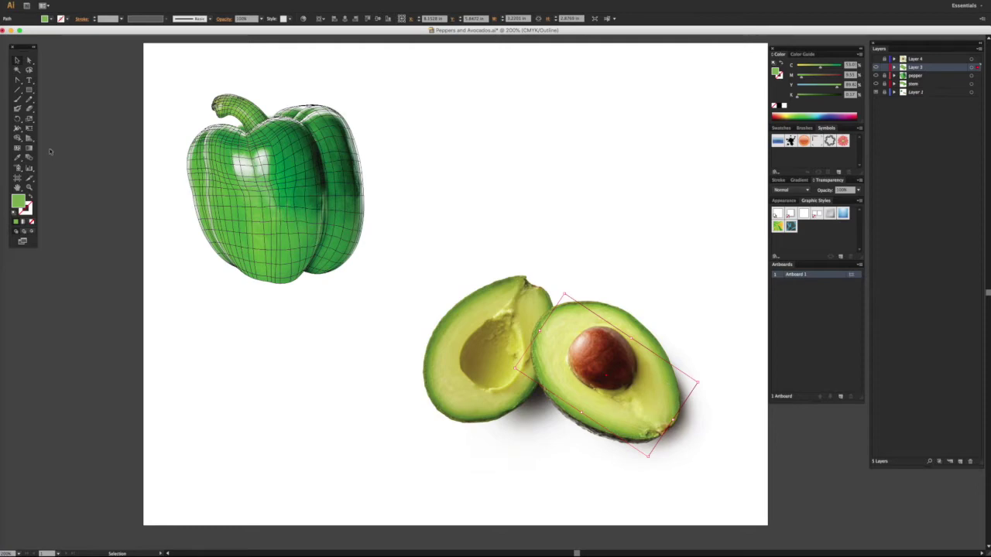
Turn the rectangle into a gradient mesh with a point on the pit, and fit its upper-left points to the avocado edge
{"action": "left_click", "coordinate": [19, 150]}
{"action": "left_click", "coordinate": [608, 378]}
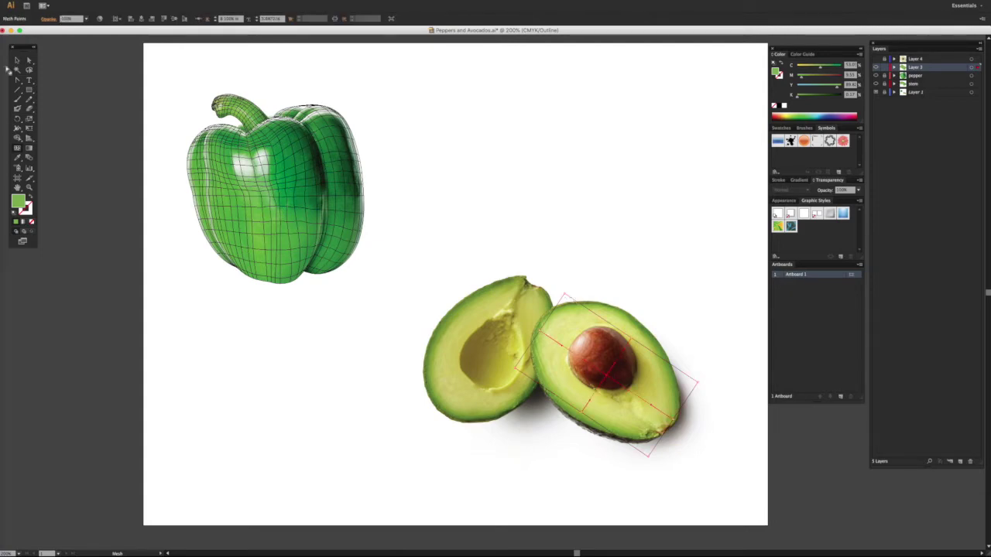
{"action": "left_click", "coordinate": [28, 60]}
{"action": "left_click_drag", "start_coordinate": [565, 296], "coordinate": [588, 303]}
{"action": "left_click_drag", "start_coordinate": [540, 332], "coordinate": [567, 299]}
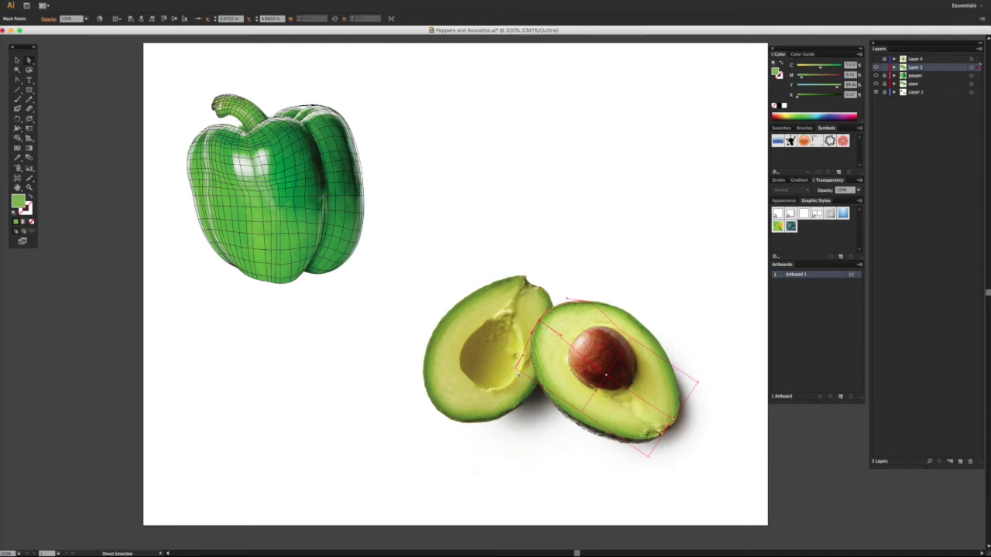
Fit the mesh's left and bottom corners and lower edge points to the outline of the right avocado half
{"action": "mouse_move", "coordinate": [516, 370]}
{"action": "left_mouse_down"}
{"action": "mouse_move", "coordinate": [539, 386]}
{"action": "mouse_move", "coordinate": [545, 373]}
{"action": "mouse_move", "coordinate": [524, 357]}
{"action": "left_mouse_up"}
{"action": "left_click_drag", "start_coordinate": [582, 416], "coordinate": [554, 407]}
{"action": "left_click_drag", "start_coordinate": [648, 457], "coordinate": [628, 446]}
{"action": "mouse_move", "coordinate": [675, 425]}
{"action": "left_mouse_down"}
{"action": "mouse_move", "coordinate": [699, 386]}
{"action": "mouse_move", "coordinate": [673, 425]}
{"action": "left_mouse_up"}
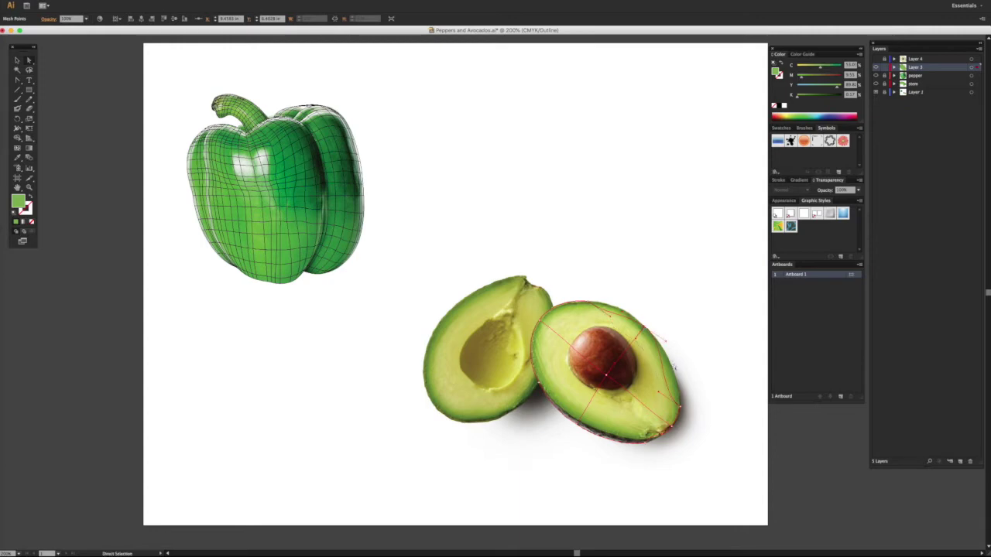
Adjust the direction handles along the mesh's upper-right edge to follow the avocado's curve, and deselect the mesh
{"action": "left_click_drag", "start_coordinate": [658, 391], "coordinate": [681, 384]}
{"action": "mouse_move", "coordinate": [610, 316]}
{"action": "left_mouse_down"}
{"action": "mouse_move", "coordinate": [613, 306]}
{"action": "mouse_move", "coordinate": [629, 311]}
{"action": "left_mouse_up"}
{"action": "left_click_drag", "start_coordinate": [664, 346], "coordinate": [668, 352]}
{"action": "key", "text": "super+shift+a"}
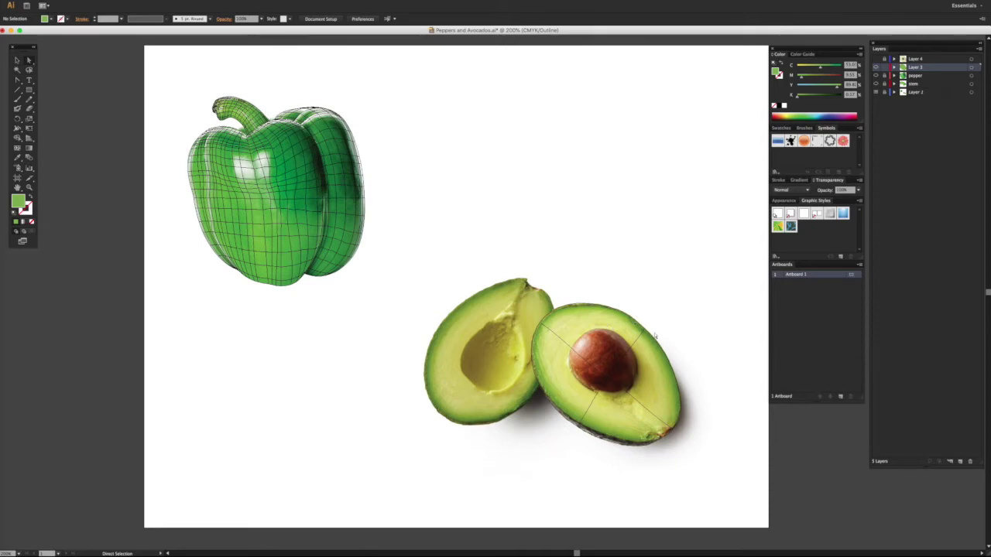
Refine the top and upper-left mesh edge points and handles to hug the right avocado half's outline
{"action": "left_click", "coordinate": [645, 329]}
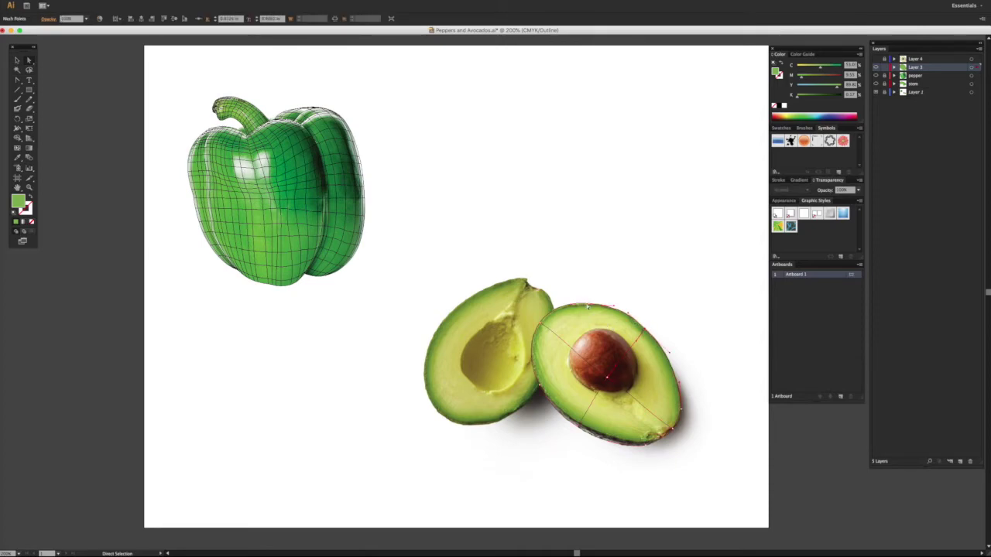
{"action": "left_click", "coordinate": [590, 304]}
{"action": "left_click_drag", "start_coordinate": [568, 303], "coordinate": [573, 303]}
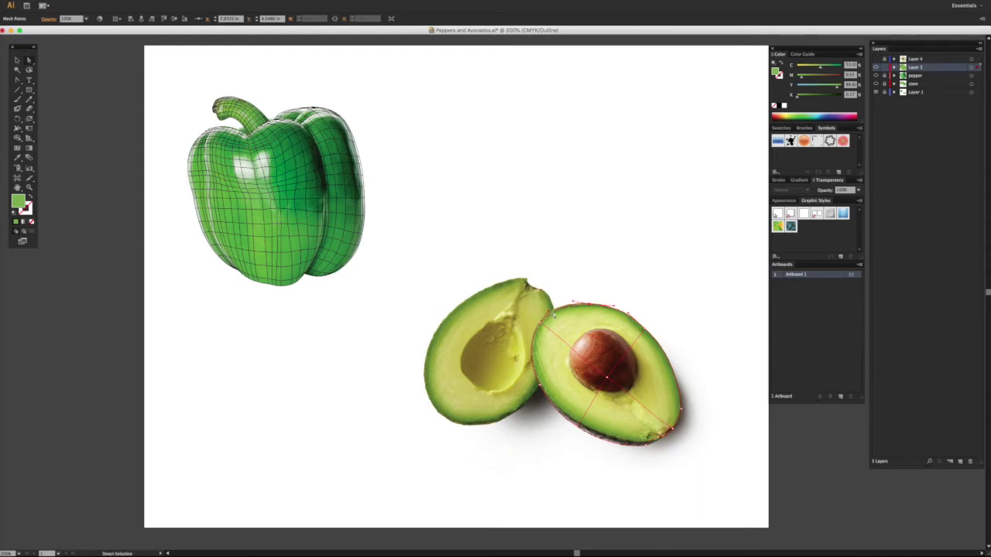
{"action": "left_click_drag", "start_coordinate": [540, 324], "coordinate": [542, 322]}
{"action": "left_click_drag", "start_coordinate": [533, 334], "coordinate": [531, 337]}
Reposition the mesh's centre point on the pit and adjust the edge curve around the avocado's lower-right tip
{"action": "left_click", "coordinate": [611, 377]}
{"action": "left_click_drag", "start_coordinate": [610, 378], "coordinate": [630, 390]}
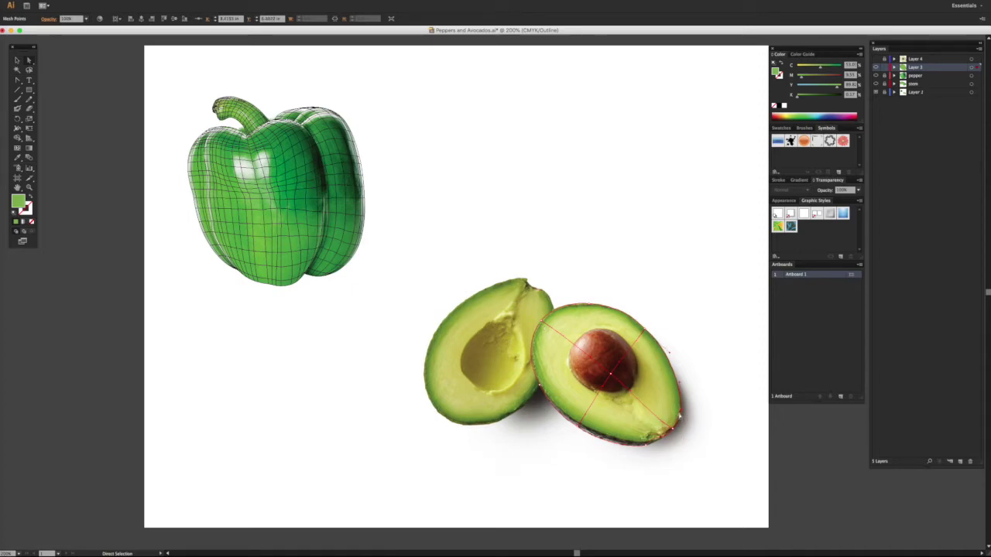
{"action": "left_click_drag", "start_coordinate": [682, 422], "coordinate": [669, 439]}
{"action": "key", "text": "v"}
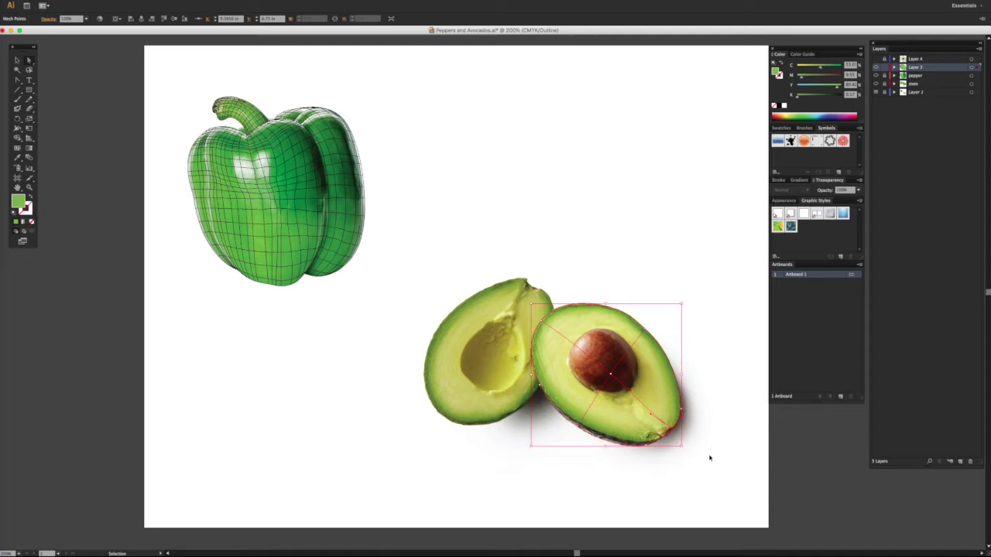
Fine-tune the handles along the mesh's upper and right edges to match the right avocado half at 400% magnification
{"action": "key", "text": "ctrl+equal"}
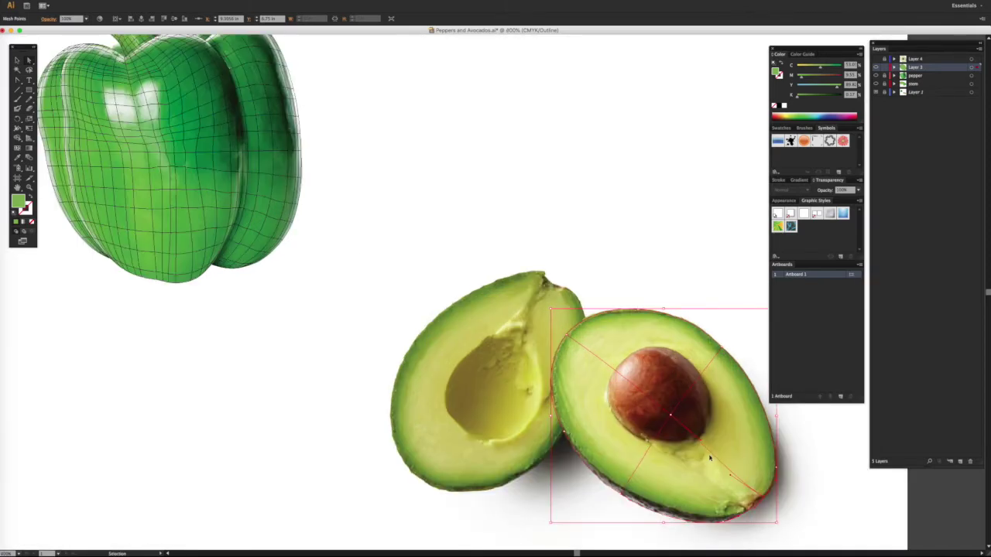
{"action": "key", "text": "super+equal"}
{"action": "scroll", "coordinate": [736, 486], "scroll_direction": "down", "scroll_amount": 4}
{"action": "scroll", "coordinate": [736, 486], "scroll_direction": "right", "scroll_amount": 5}
{"action": "scroll", "coordinate": [735, 486], "scroll_direction": "right", "scroll_amount": 1}
{"action": "left_click", "coordinate": [636, 231]}
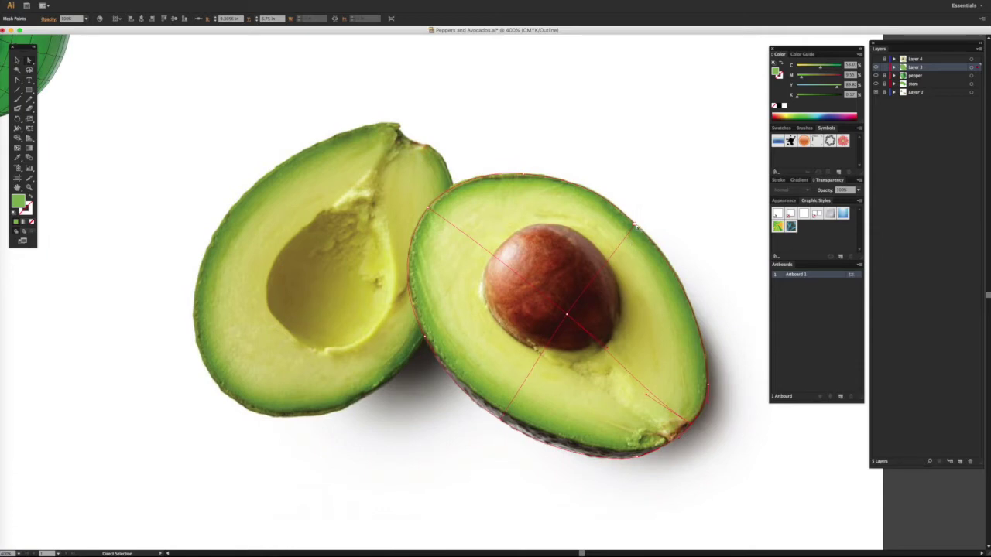
{"action": "left_click_drag", "start_coordinate": [690, 276], "coordinate": [687, 270]}
{"action": "left_click_drag", "start_coordinate": [600, 194], "coordinate": [593, 186]}
{"action": "left_click_drag", "start_coordinate": [524, 177], "coordinate": [448, 186]}
Refine the handles of the mesh points on the avocado's left edge and at its lower-right tip
{"action": "left_click", "coordinate": [425, 338]}
{"action": "left_click_drag", "start_coordinate": [397, 286], "coordinate": [401, 292]}
{"action": "left_click", "coordinate": [690, 424]}
{"action": "left_click_drag", "start_coordinate": [647, 396], "coordinate": [652, 388]}
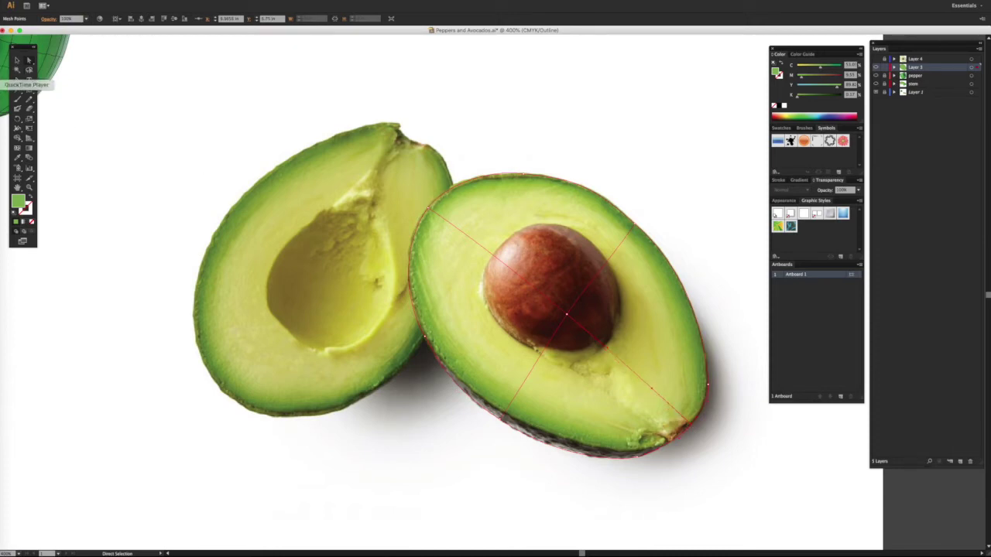
Add two crosswise mesh lines between the avocado's upper-left edge and the pit with the Mesh tool
{"action": "left_click", "coordinate": [17, 148]}
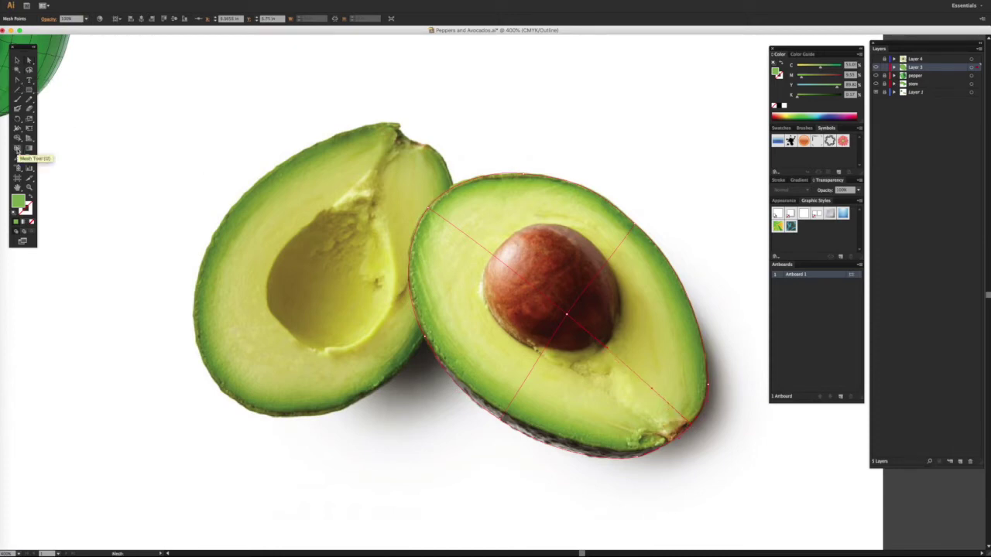
{"action": "left_click", "coordinate": [434, 210]}
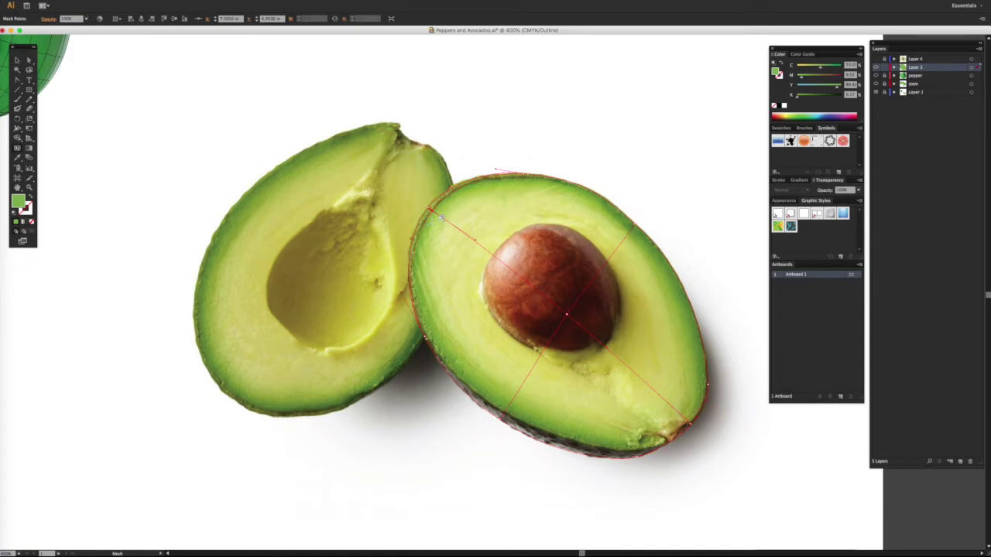
{"action": "left_click", "coordinate": [455, 228]}
{"action": "left_click", "coordinate": [479, 244]}
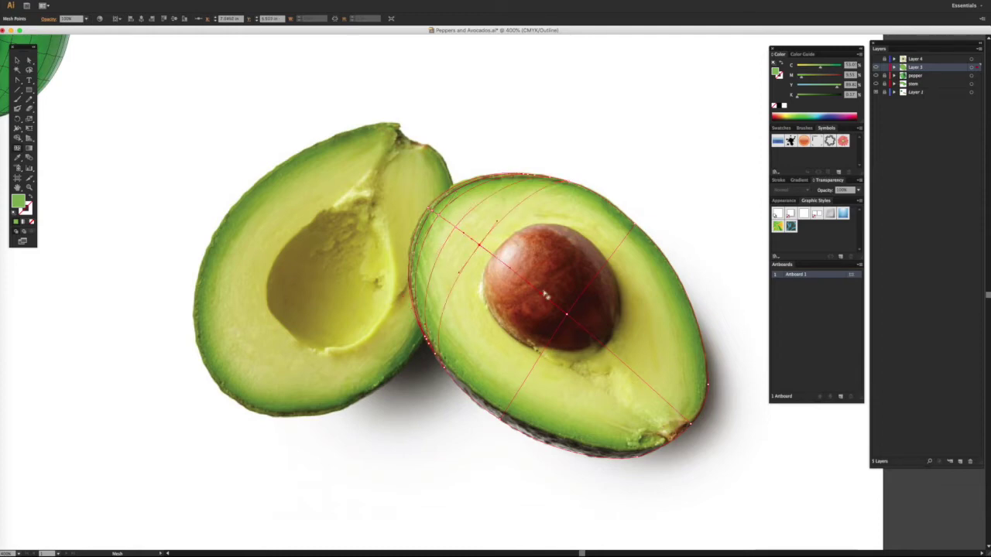
{"action": "left_click", "coordinate": [610, 351]}
{"action": "key", "text": "a"}
{"action": "key", "text": "z"}
{"action": "key", "text": "a"}
{"action": "key", "text": "super+z"}
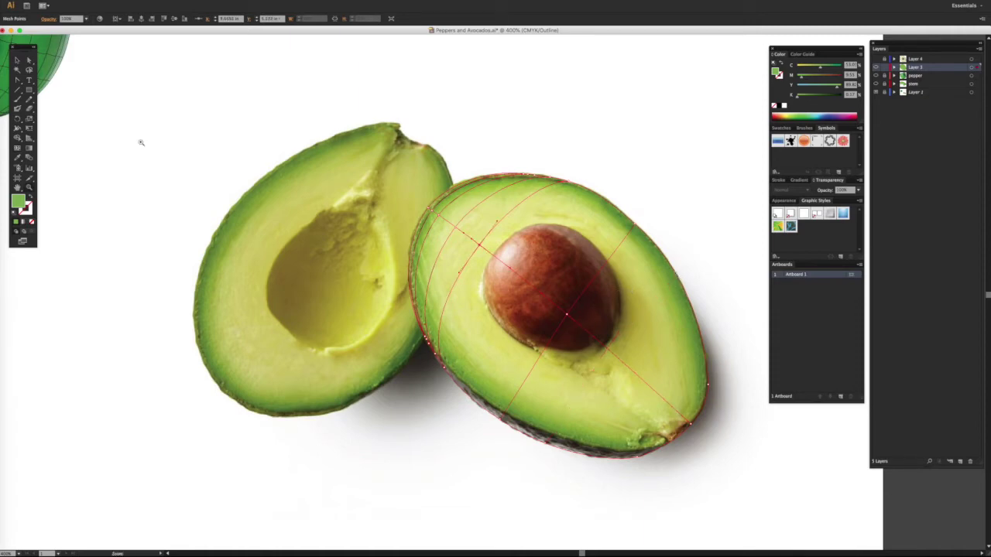
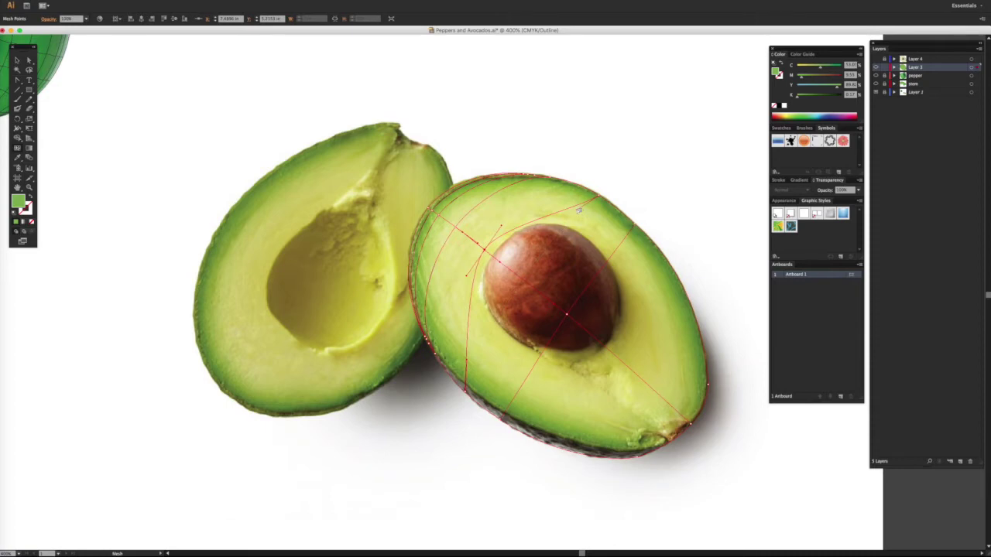
Curve the mesh line above the pit's upper-left side and add a matching curved mesh line just past the pit's lower-right side
{"action": "left_click_drag", "start_coordinate": [502, 225], "coordinate": [500, 220]}
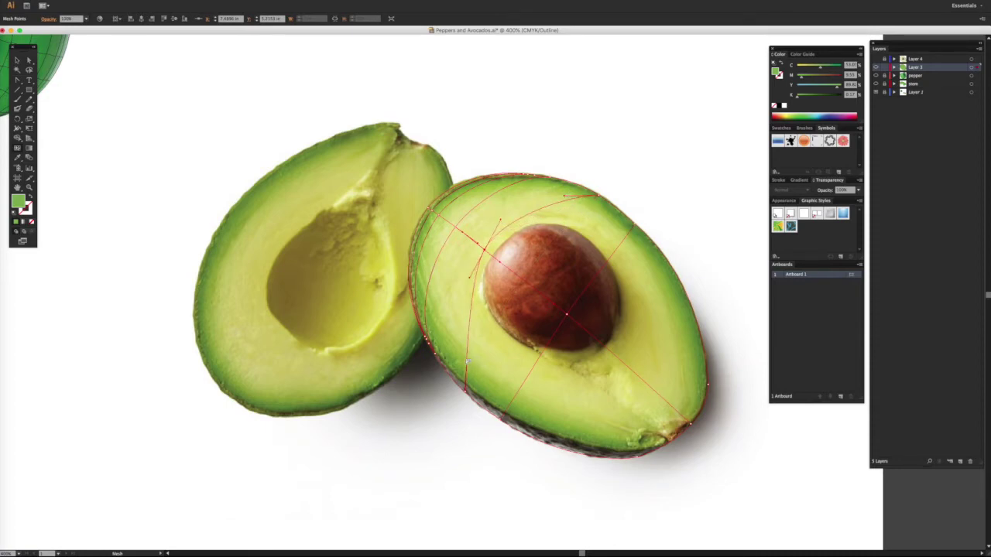
{"action": "left_click_drag", "start_coordinate": [468, 360], "coordinate": [454, 354]}
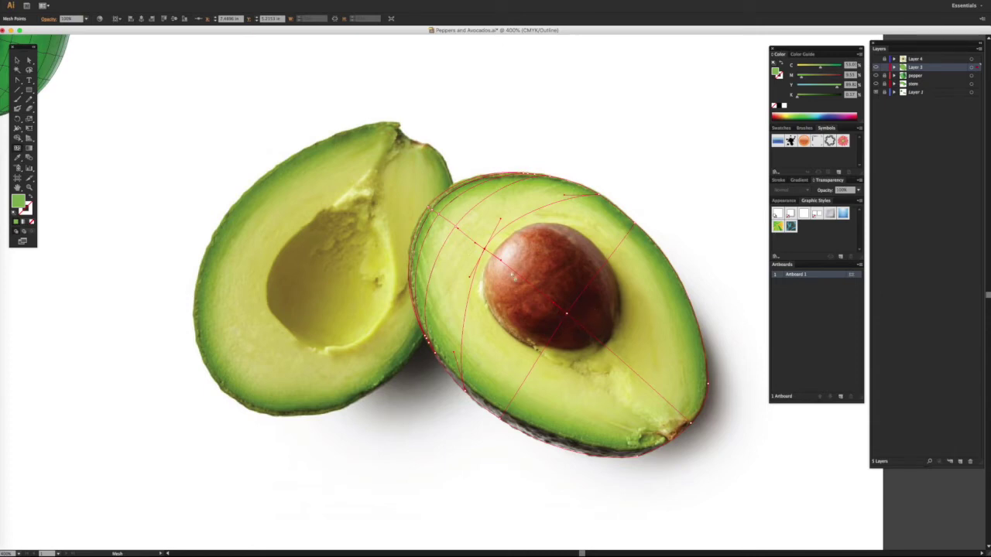
{"action": "left_click", "coordinate": [586, 331]}
{"action": "left_click_drag", "start_coordinate": [586, 330], "coordinate": [622, 361]}
{"action": "left_click_drag", "start_coordinate": [640, 338], "coordinate": [644, 274]}
{"action": "left_click_drag", "start_coordinate": [644, 271], "coordinate": [652, 282]}
{"action": "left_click", "coordinate": [485, 252]}
{"action": "left_click_drag", "start_coordinate": [500, 219], "coordinate": [512, 211]}
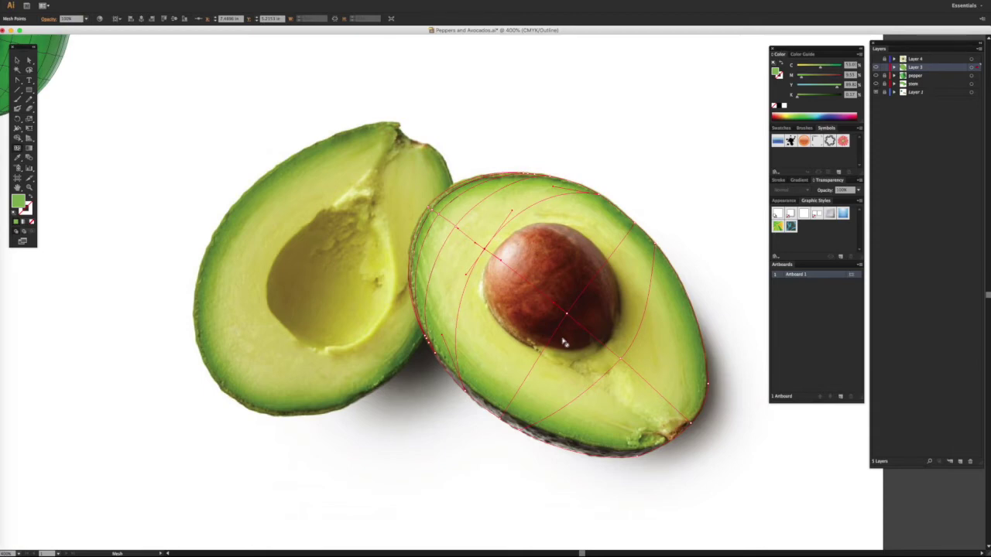
Add a lengthwise mesh line on the pit's upper-right side and bend it outward to wrap around the pit
{"action": "left_click", "coordinate": [596, 280]}
{"action": "left_click_drag", "start_coordinate": [598, 268], "coordinate": [610, 255]}
{"action": "left_click_drag", "start_coordinate": [538, 220], "coordinate": [566, 213]}
{"action": "left_click_drag", "start_coordinate": [610, 255], "coordinate": [616, 247]}
{"action": "left_click_drag", "start_coordinate": [639, 316], "coordinate": [641, 302]}
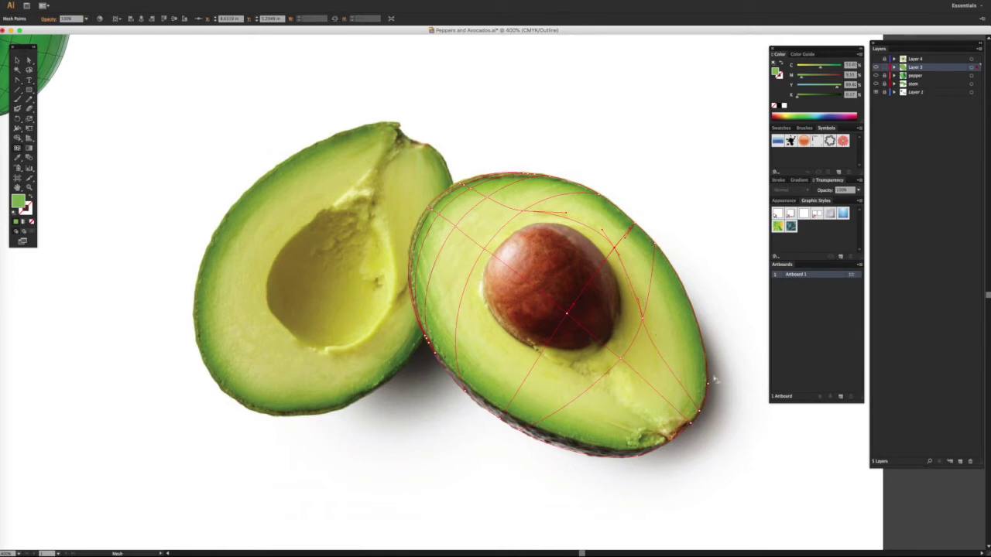
Add a lengthwise mesh line on the pit's lower-left side and bend it outward around the pit
{"action": "left_click", "coordinate": [554, 338]}
{"action": "left_click_drag", "start_coordinate": [554, 338], "coordinate": [533, 359]}
{"action": "left_click_drag", "start_coordinate": [487, 285], "coordinate": [473, 311]}
{"action": "left_click_drag", "start_coordinate": [520, 350], "coordinate": [503, 351]}
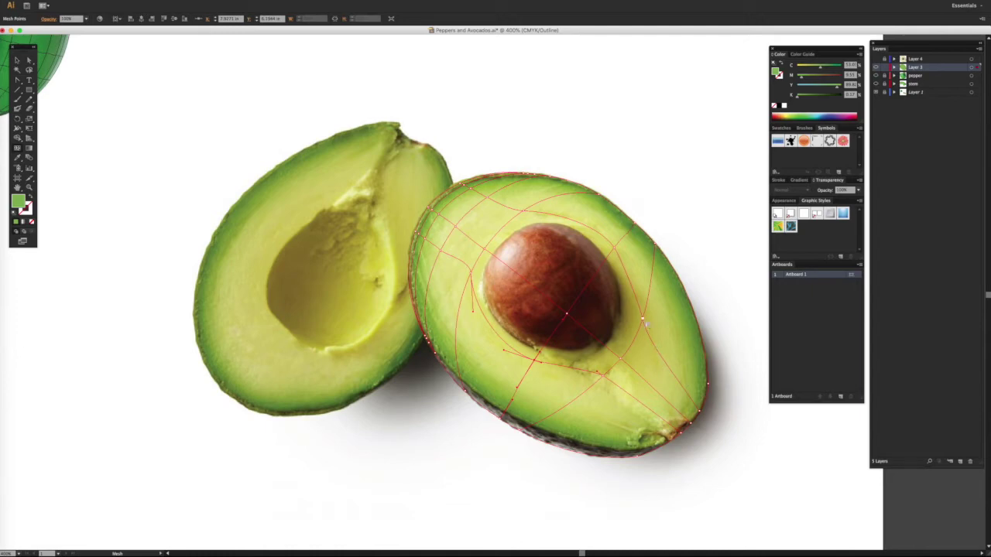
Smooth the handles of the mesh points beside the pit's left and right sides with the Convert Anchor Point tool
{"action": "left_click", "coordinate": [20, 82]}
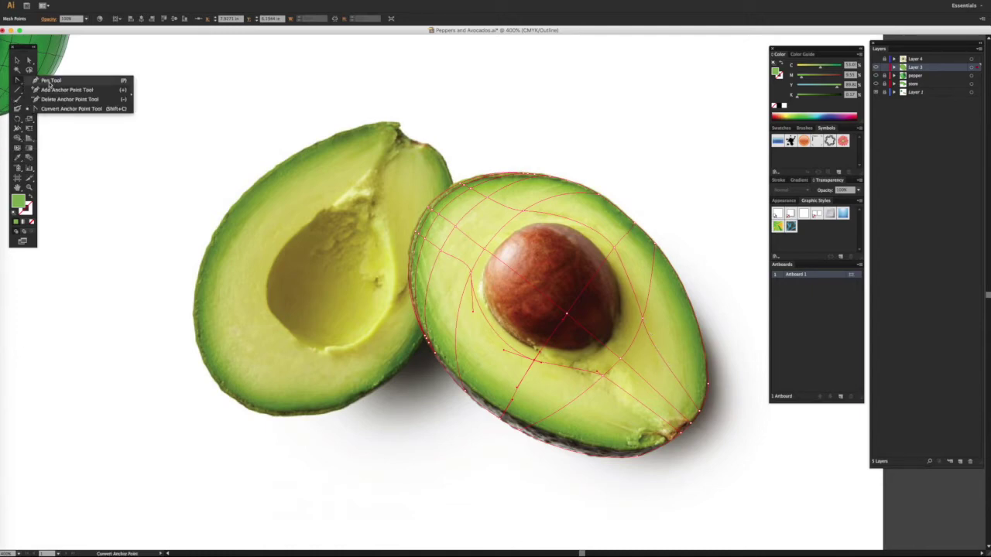
{"action": "left_click", "coordinate": [69, 109]}
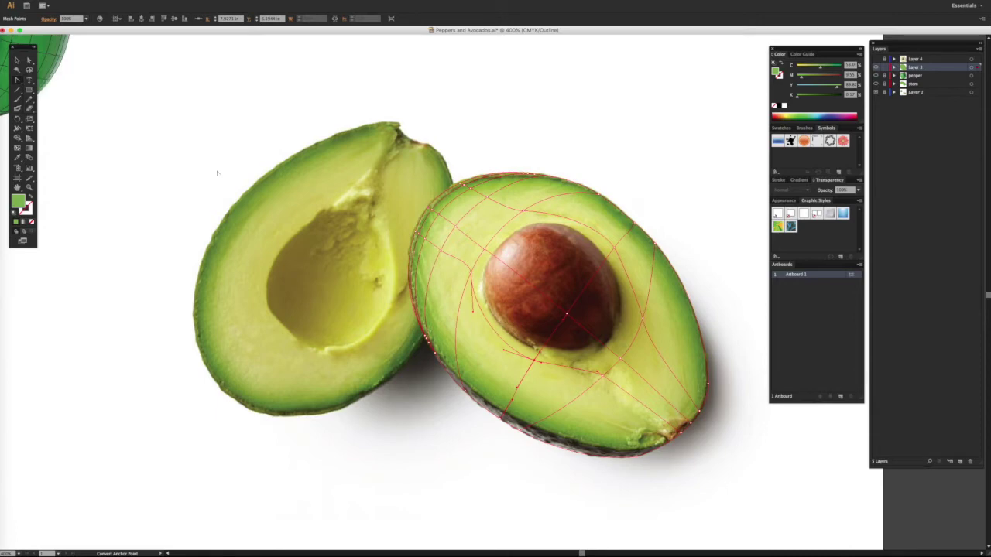
{"action": "key", "text": "super"}
{"action": "left_click", "coordinate": [471, 274], "text": "super"}
{"action": "key", "text": "a"}
{"action": "left_click", "coordinate": [643, 320]}
{"action": "key", "text": "shift+c"}
{"action": "left_click_drag", "start_coordinate": [650, 347], "coordinate": [656, 345]}
Bend the lengthwise mesh line over the pit's upper-right side into an even curve and refine its handles above the pit
{"action": "key", "text": "a"}
{"action": "left_click_drag", "start_coordinate": [639, 303], "coordinate": [626, 258]}
{"action": "left_click", "coordinate": [614, 248], "text": "super"}
{"action": "left_click_drag", "start_coordinate": [510, 212], "coordinate": [510, 205]}
Add a second lengthwise mesh line closer to the pit's upper-right side and curve its handles around the pit
{"action": "left_click", "coordinate": [29, 61]}
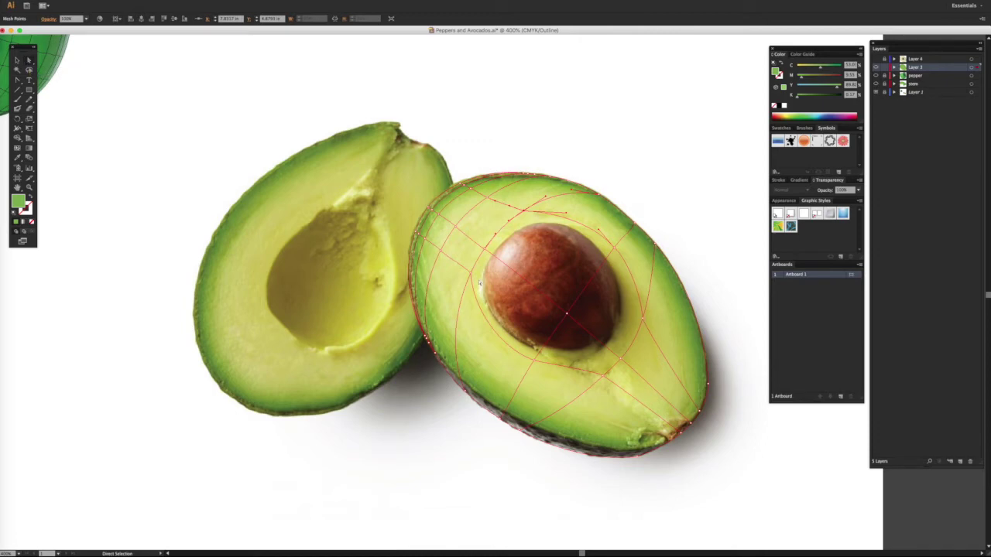
{"action": "left_click", "coordinate": [18, 148]}
{"action": "left_click", "coordinate": [612, 255]}
{"action": "left_click", "coordinate": [18, 80]}
{"action": "left_click_drag", "start_coordinate": [559, 225], "coordinate": [569, 217]}
{"action": "left_click", "coordinate": [520, 214], "text": "super"}
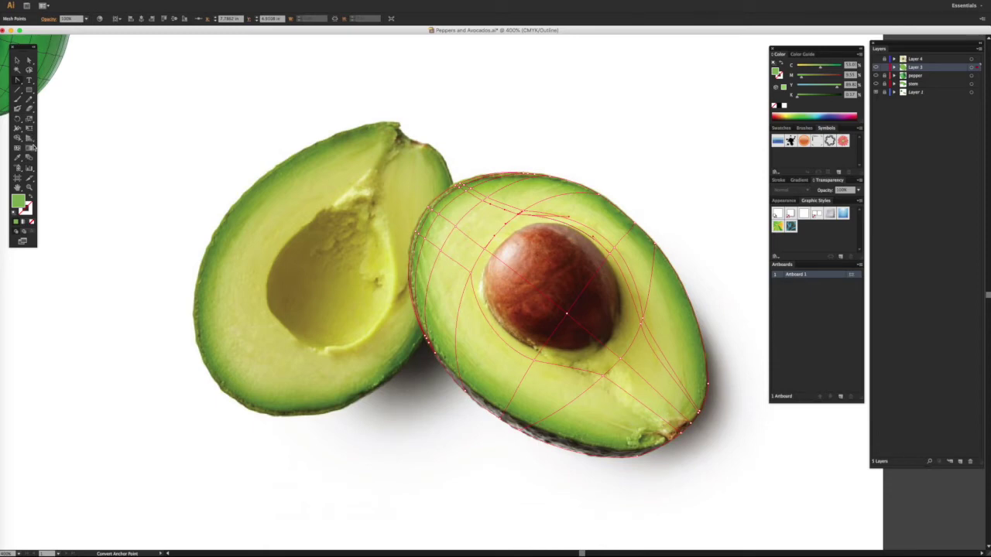
Add a lengthwise mesh line close to the pit's lower-left edge and a curved crosswise line hugging its lower-right side
{"action": "left_click", "coordinate": [18, 149]}
{"action": "left_click", "coordinate": [541, 353]}
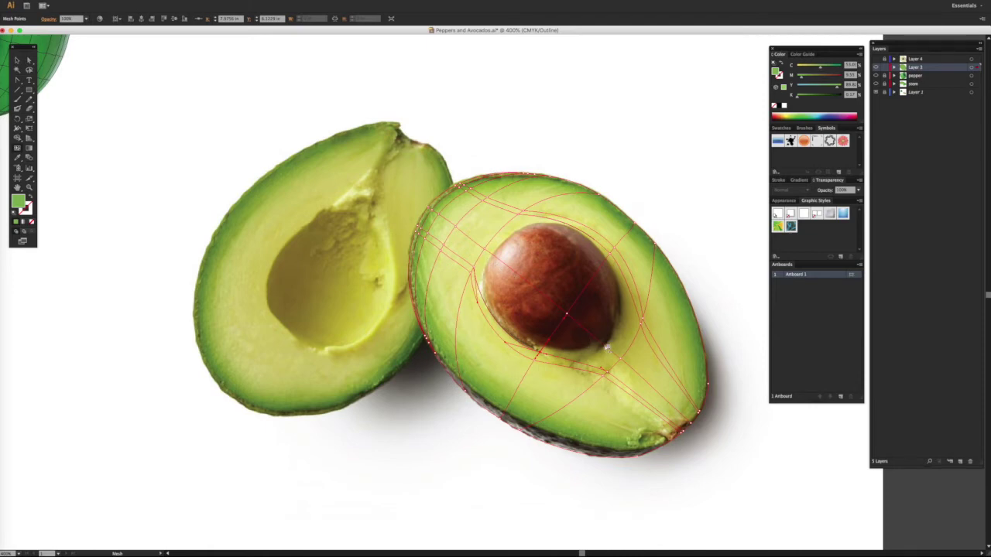
{"action": "left_click", "coordinate": [607, 348]}
{"action": "left_click_drag", "start_coordinate": [623, 341], "coordinate": [631, 320]}
{"action": "left_click", "coordinate": [505, 221]}
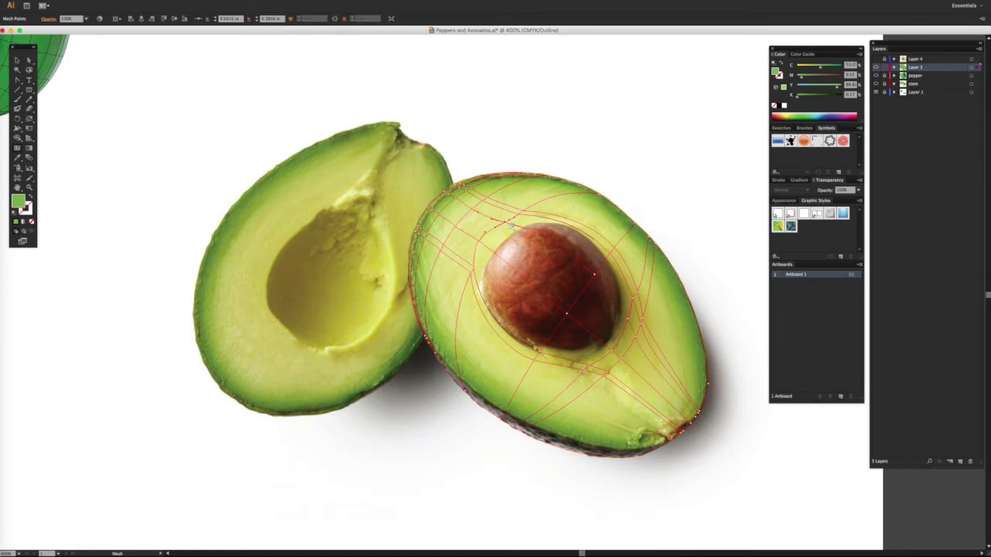
{"action": "key", "text": "super+z"}
Adjust the mesh curve beside the pit's upper-left side and add a mesh line along that edge
{"action": "key", "text": "a"}
{"action": "left_click_drag", "start_coordinate": [481, 244], "coordinate": [482, 241]}
{"action": "key", "text": "u"}
{"action": "left_click", "coordinate": [492, 247]}
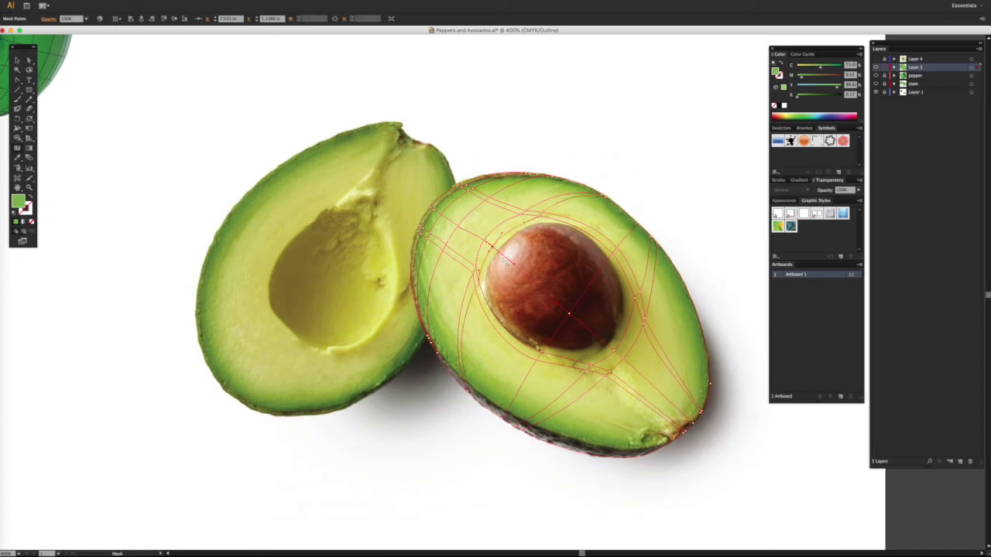
Add mesh lines above the pit and along its lower-left edge, fitting them to the pit's contour
{"action": "left_click", "coordinate": [543, 214]}
{"action": "key", "text": "Right"}
{"action": "key", "text": "Right"}
{"action": "key", "text": "Right"}
{"action": "left_click", "coordinate": [542, 340]}
{"action": "left_click_drag", "start_coordinate": [541, 357], "coordinate": [541, 355]}
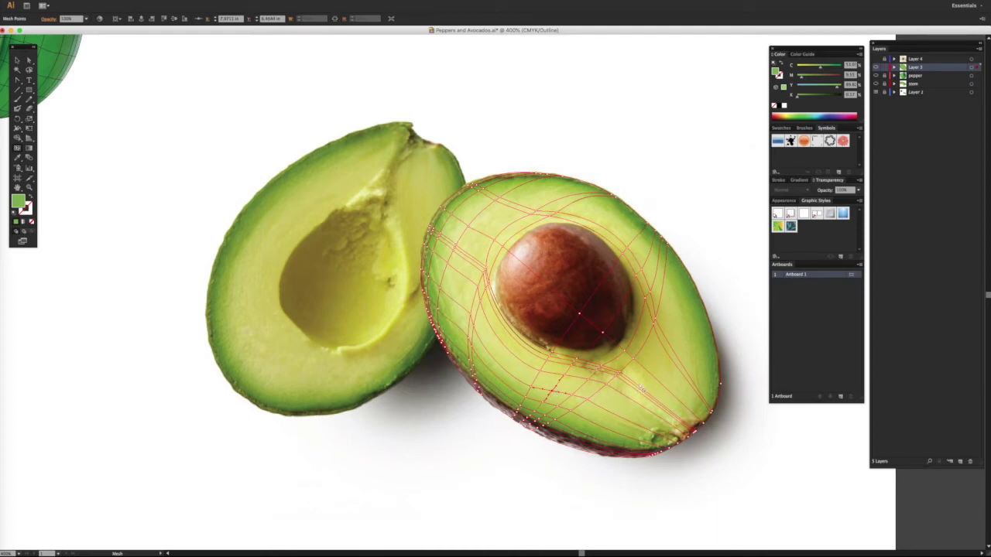
Add mesh lines through the flesh between the pit, the avocado's lower-right tip and its right rim
{"action": "left_click", "coordinate": [637, 385]}
{"action": "scroll", "coordinate": [708, 389], "scroll_direction": "left", "scroll_amount": 1}
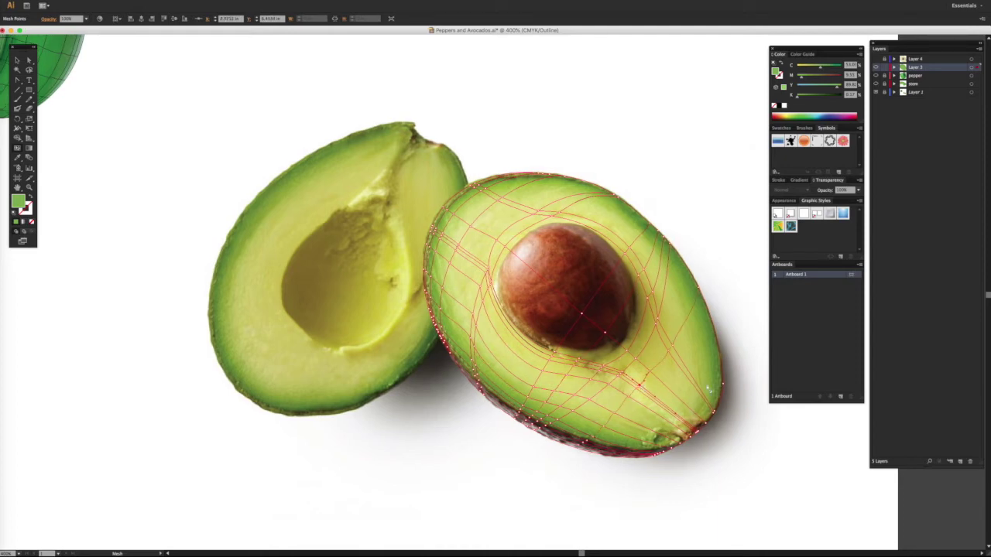
{"action": "left_click", "coordinate": [679, 333]}
{"action": "left_click", "coordinate": [692, 311]}
{"action": "left_click", "coordinate": [669, 256]}
{"action": "left_click", "coordinate": [712, 356]}
{"action": "left_click", "coordinate": [713, 357]}
Add mesh lines through the flesh on the pit's upper-left and lower-left sides
{"action": "left_click", "coordinate": [487, 237]}
{"action": "left_click", "coordinate": [507, 249]}
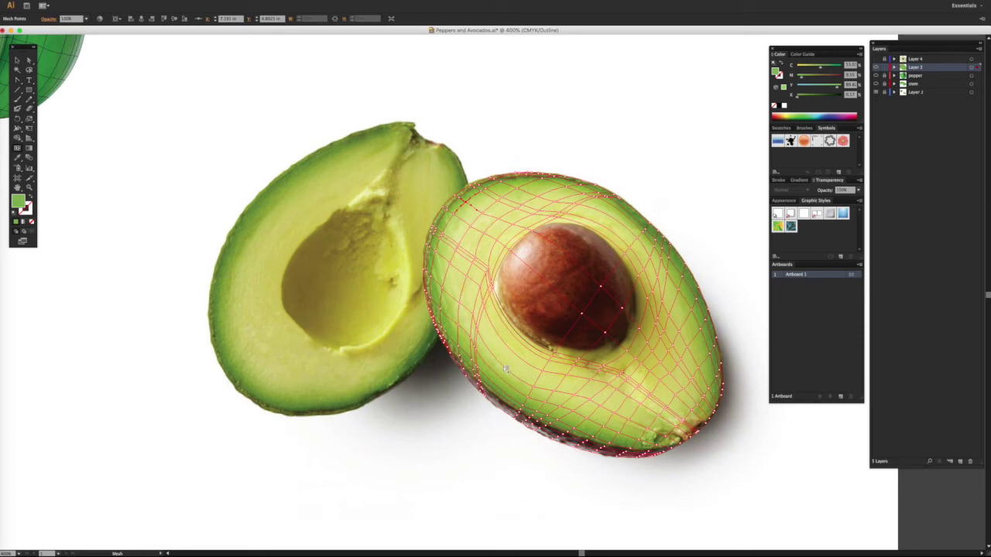
{"action": "left_click", "coordinate": [505, 370]}
Color a mesh point on the avocado's left rim by sampling the photo beneath it with the Eyedropper
{"action": "left_click", "coordinate": [30, 62]}
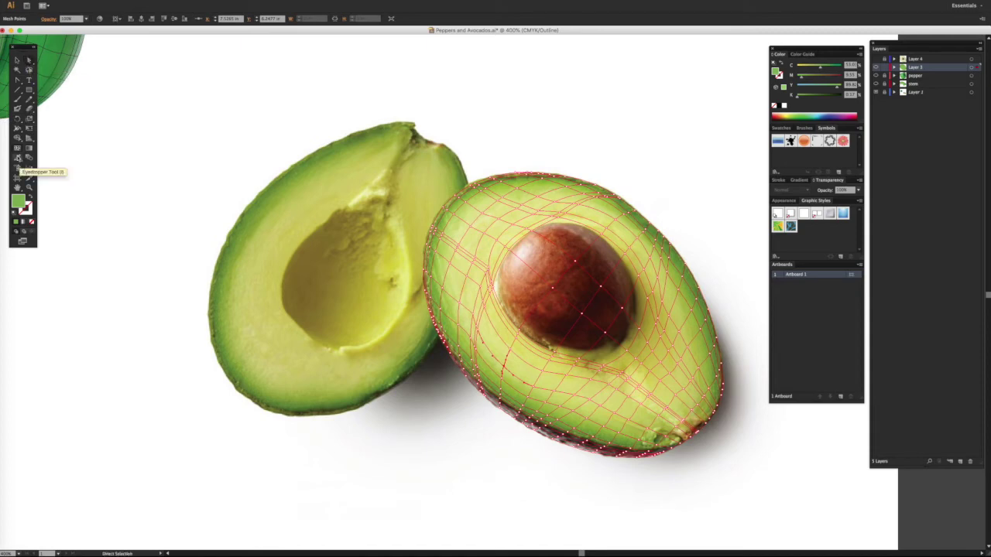
{"action": "left_click", "coordinate": [18, 158]}
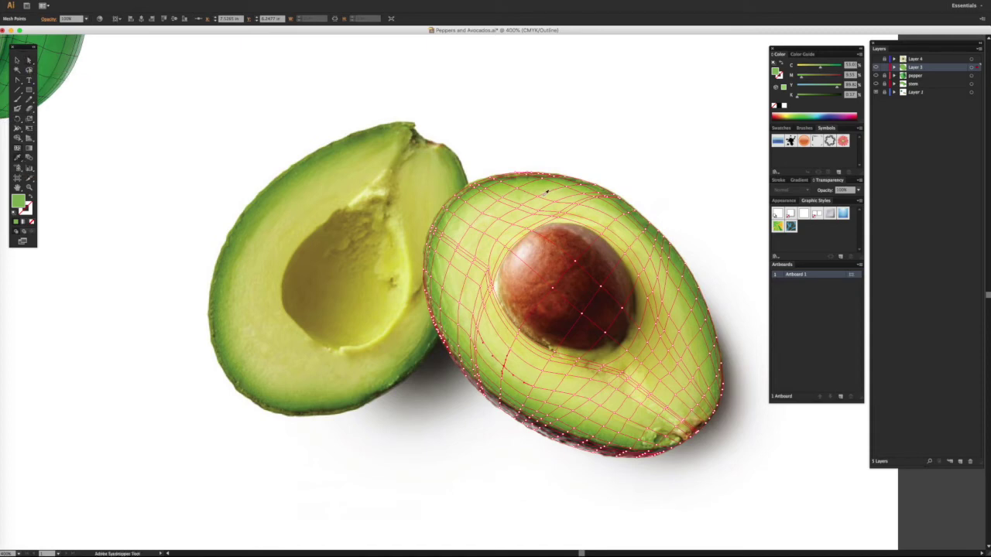
{"action": "key", "text": "a"}
{"action": "key", "text": "i"}
{"action": "left_click", "coordinate": [428, 262]}
{"action": "key", "text": "a"}
{"action": "key", "text": "i"}
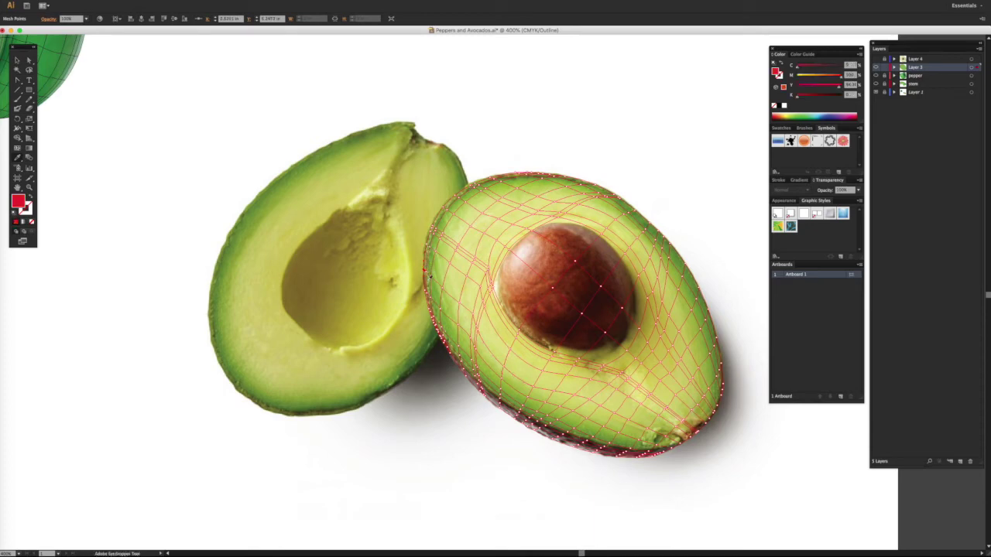
{"action": "left_click", "coordinate": [428, 263]}
{"action": "key", "text": "a"}
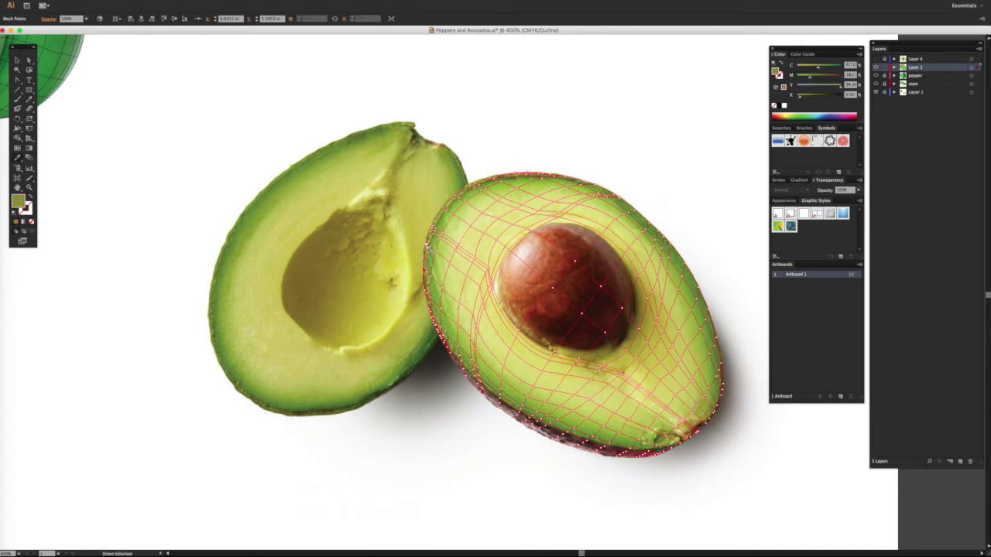
Color the next mesh point up the left rim with the green sampled from the photo
{"action": "left_click", "coordinate": [429, 243]}
{"action": "key", "text": "i"}
{"action": "left_click", "coordinate": [430, 235]}
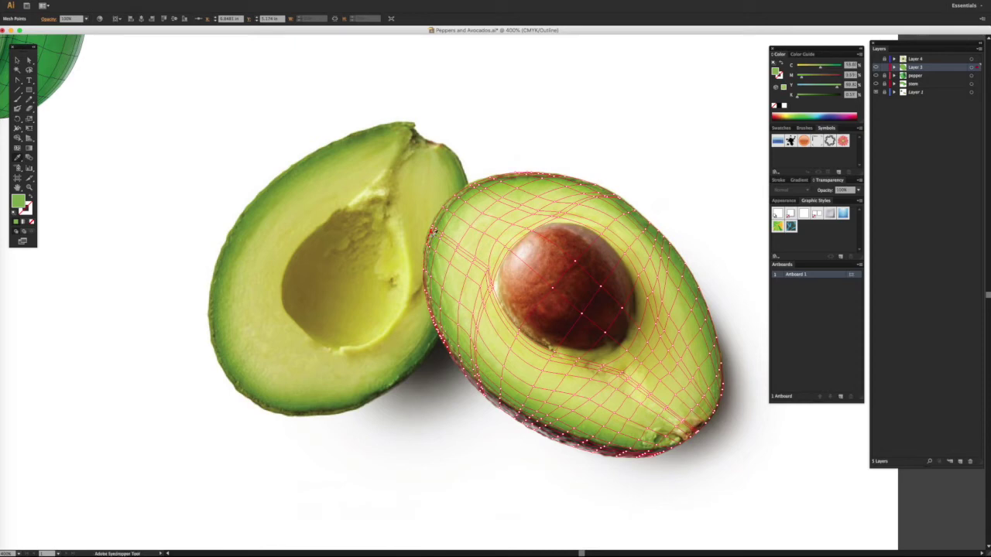
{"action": "left_click", "coordinate": [431, 233]}
Color the closely spaced mesh points at the start of the upper-left mesh lines from the photo, and clear the selection
{"action": "key", "text": "a"}
{"action": "left_click", "coordinate": [433, 230]}
{"action": "key", "text": "i"}
{"action": "key", "text": "a"}
{"action": "left_click", "coordinate": [433, 230]}
{"action": "key", "text": "i"}
{"action": "left_click", "coordinate": [435, 228]}
{"action": "key", "text": "a"}
{"action": "key", "text": "ctrl+shift+a"}
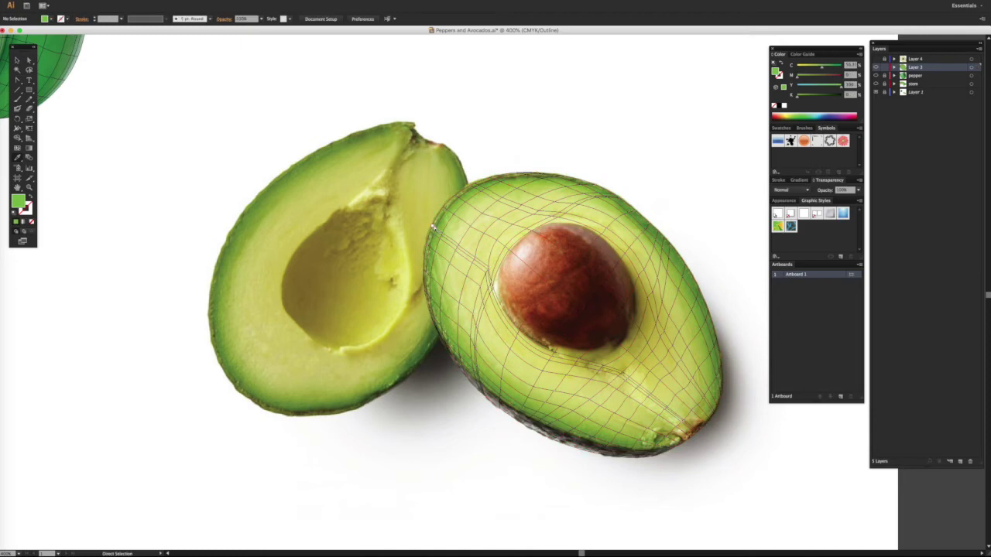
Zoom in to 600% and color the upper-left rim's mesh points with greens sampled from the photo
{"action": "left_click", "coordinate": [432, 227]}
{"action": "key", "text": "i"}
{"action": "left_click", "coordinate": [454, 226]}
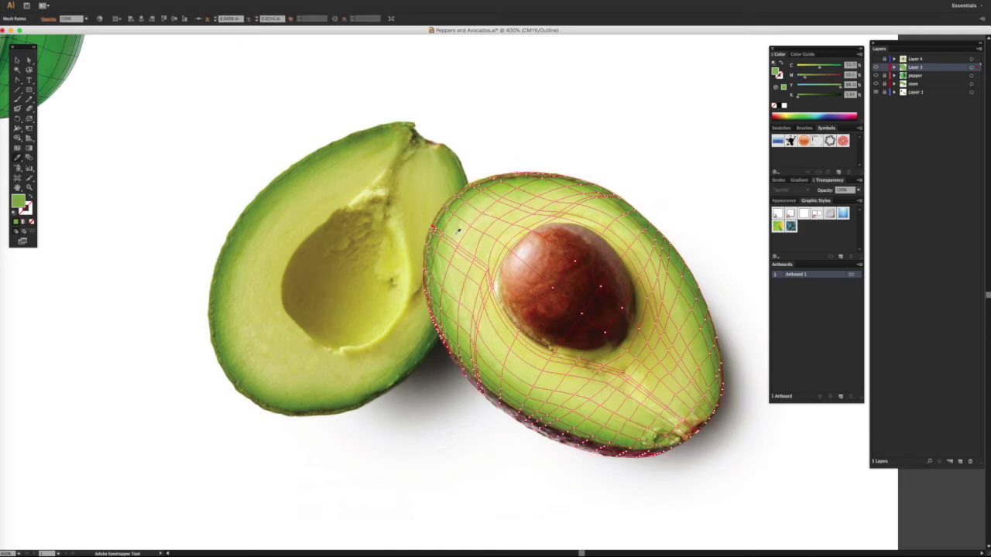
{"action": "key", "text": "super+equal"}
{"action": "left_click", "coordinate": [397, 224], "text": "super"}
{"action": "left_click", "coordinate": [398, 228]}
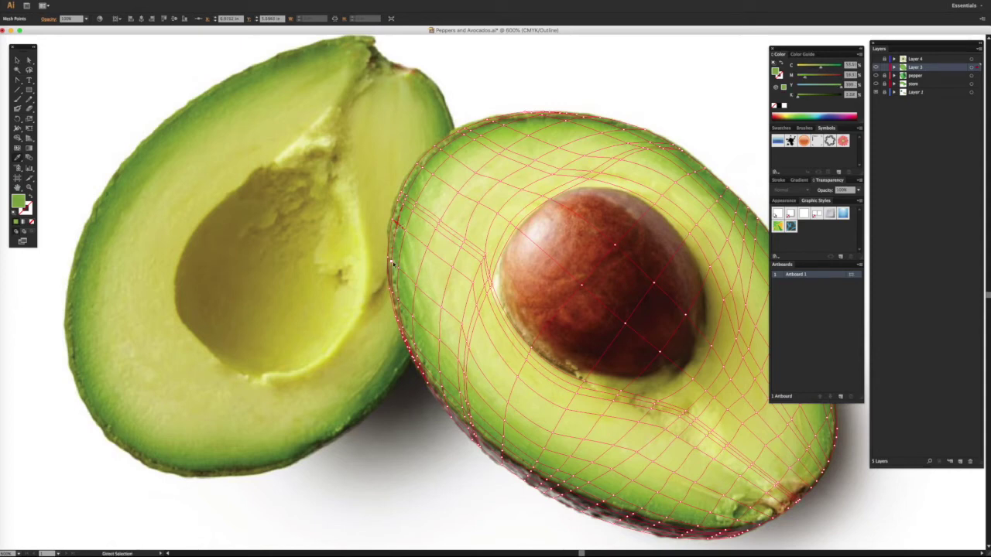
Color the mesh points down the middle of the left rim with shades sampled from the photo
{"action": "left_click", "coordinate": [392, 262], "text": "super"}
{"action": "left_click", "coordinate": [393, 266]}
{"action": "left_click", "coordinate": [393, 294], "text": "super"}
{"action": "left_click", "coordinate": [395, 295]}
{"action": "key", "text": "super"}
{"action": "left_click", "coordinate": [398, 321], "text": "super"}
{"action": "left_click", "coordinate": [397, 322]}
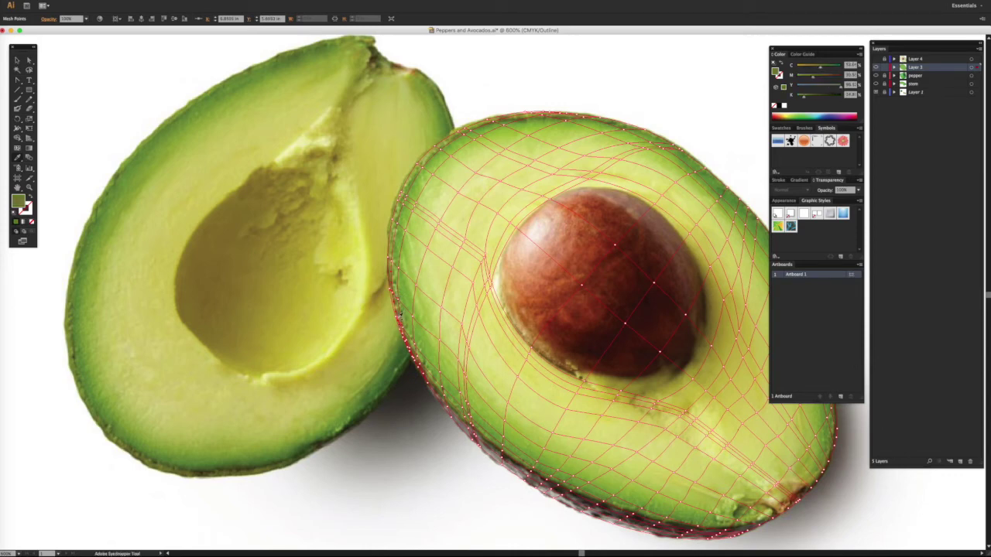
Color the tightly spaced mesh points on the lower part of the left rim from the photo
{"action": "left_click", "coordinate": [401, 334], "text": "super"}
{"action": "left_click", "coordinate": [402, 335]}
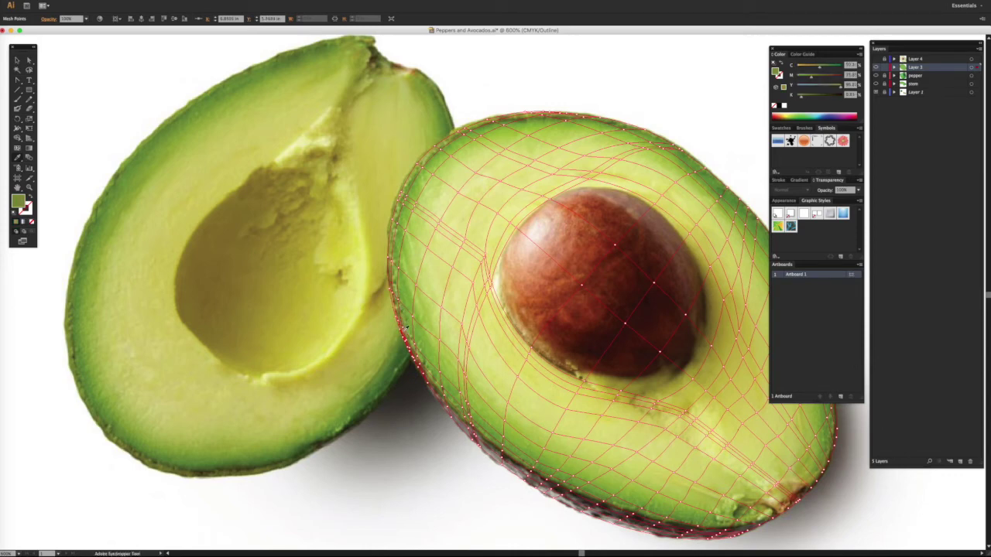
{"action": "scroll", "coordinate": [401, 336], "scroll_direction": "down", "scroll_amount": 1}
{"action": "left_click", "coordinate": [402, 338], "text": "super"}
{"action": "left_click", "coordinate": [402, 339]}
{"action": "left_click", "coordinate": [401, 344]}
{"action": "left_click", "coordinate": [401, 343]}
{"action": "left_click", "coordinate": [401, 342]}
Color mesh points just inside the left rim and along the upper-left and top rim from the photo
{"action": "left_click", "coordinate": [398, 264], "text": "super"}
{"action": "left_click", "coordinate": [398, 265]}
{"action": "left_click", "coordinate": [434, 173], "text": "super"}
{"action": "left_click", "coordinate": [434, 172]}
{"action": "left_click", "coordinate": [520, 121]}
{"action": "left_click", "coordinate": [555, 110], "text": "super"}
{"action": "left_click", "coordinate": [561, 112]}
{"action": "left_click", "coordinate": [568, 115], "text": "super"}
{"action": "left_click", "coordinate": [568, 114]}
Color the mesh points from inside the top rim down through the left flesh to the lower-left rim
{"action": "left_click", "coordinate": [529, 134], "text": "super"}
{"action": "left_click", "coordinate": [478, 169]}
{"action": "left_click", "coordinate": [437, 222], "text": "super"}
{"action": "left_click", "coordinate": [413, 311], "text": "super"}
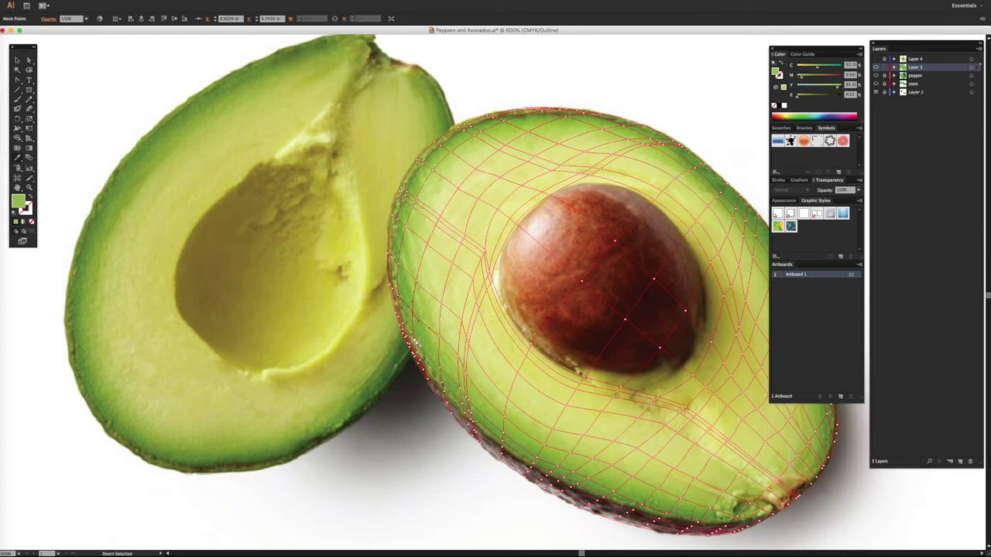
{"action": "left_click", "coordinate": [416, 347]}
{"action": "left_click", "coordinate": [431, 379]}
Color the next crosswise mesh line's points from the lower-left flesh up to the area above the pit's left side
{"action": "left_click", "coordinate": [442, 383], "text": "super"}
{"action": "left_click", "coordinate": [442, 304]}
{"action": "left_click", "coordinate": [456, 266], "text": "super"}
{"action": "left_click", "coordinate": [466, 237], "text": "super"}
{"action": "left_click", "coordinate": [485, 196]}
Color the clustered mesh points along the upper-right rim with greens sampled from the photo
{"action": "left_click", "coordinate": [626, 129], "text": "super"}
{"action": "left_click", "coordinate": [640, 133]}
{"action": "left_click", "coordinate": [669, 144], "text": "super"}
{"action": "left_click", "coordinate": [653, 138]}
{"action": "left_click", "coordinate": [682, 145], "text": "super"}
{"action": "left_click", "coordinate": [672, 143]}
Color the mesh points around the pit's top and left side with the pale flesh tones beneath them
{"action": "left_click", "coordinate": [585, 172], "text": "super"}
{"action": "left_click", "coordinate": [581, 178]}
{"action": "left_click", "coordinate": [542, 194], "text": "super"}
{"action": "left_click", "coordinate": [485, 253], "text": "super"}
{"action": "left_click", "coordinate": [488, 268]}
{"action": "left_click", "coordinate": [465, 319], "text": "super"}
{"action": "left_click", "coordinate": [473, 316]}
Color the mesh points on the lower-left rim with the skin tones sampled from the photo
{"action": "left_click", "coordinate": [468, 411], "text": "super"}
{"action": "left_click", "coordinate": [473, 422], "text": "super"}
{"action": "left_click", "coordinate": [477, 435]}
{"action": "left_click", "coordinate": [477, 435], "text": "super"}
{"action": "left_click", "coordinate": [473, 425], "text": "super"}
{"action": "left_click", "coordinate": [472, 428], "text": "super"}
{"action": "left_click", "coordinate": [472, 429]}
Switch the mesh layer from outline to preview display to check the blended colors
{"action": "left_click", "coordinate": [163, 1]}
{"action": "left_click", "coordinate": [171, 4]}
{"action": "left_click", "coordinate": [708, 92], "text": "super"}
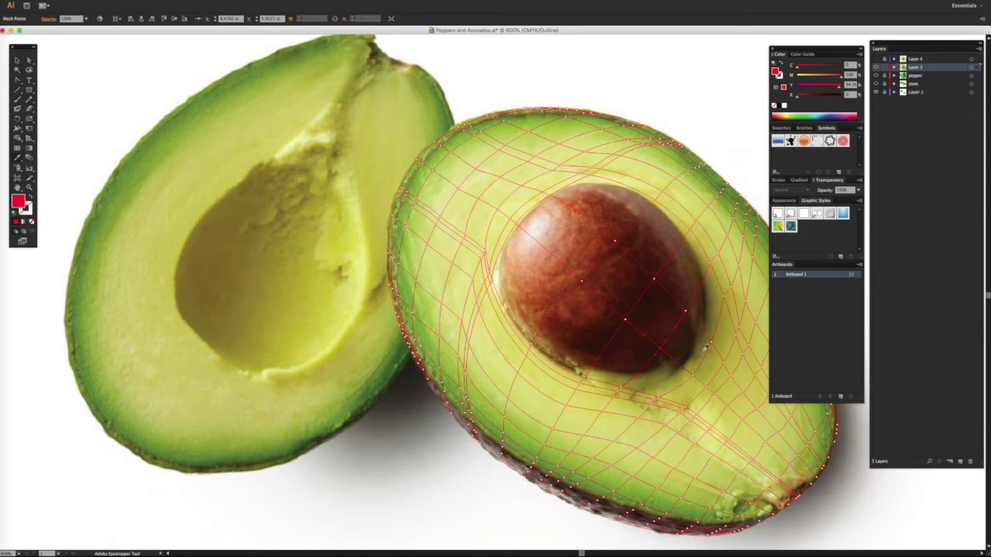
{"action": "left_click", "coordinate": [178, 5]}
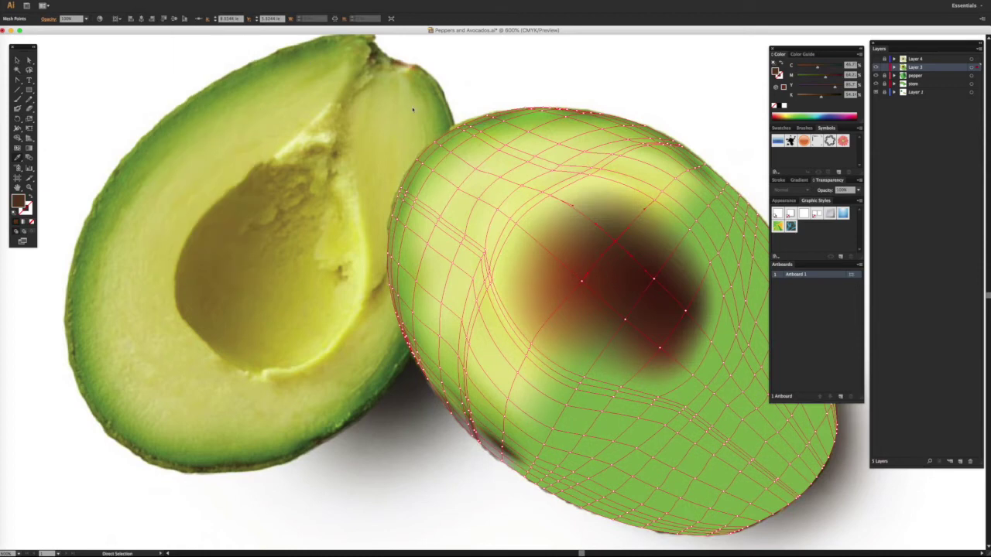
Color the mesh points from the upper-right rim inward to the pit's upper-right side from the photo
{"action": "left_click", "coordinate": [704, 165], "text": "super"}
{"action": "scroll", "coordinate": [704, 166], "scroll_direction": "right", "scroll_amount": 1}
{"action": "left_click", "coordinate": [704, 165]}
{"action": "left_click", "coordinate": [658, 195], "text": "super"}
{"action": "left_click", "coordinate": [658, 195]}
Color the mesh points from the pit's lower-left edge out to the lower-left rim with sampled photo tones
{"action": "left_click", "coordinate": [526, 350], "text": "super"}
{"action": "left_click", "coordinate": [526, 351]}
{"action": "left_click", "coordinate": [525, 353]}
{"action": "left_click", "coordinate": [516, 373], "text": "super"}
{"action": "left_click", "coordinate": [517, 372]}
{"action": "left_click", "coordinate": [500, 442], "text": "super"}
{"action": "left_click", "coordinate": [500, 441]}
{"action": "left_click", "coordinate": [500, 456], "text": "super"}
{"action": "left_click", "coordinate": [501, 456]}
Color the next crosswise mesh line's points from the lower rim up to the flesh below the pit
{"action": "left_click", "coordinate": [525, 472], "text": "super"}
{"action": "left_click", "coordinate": [530, 465]}
{"action": "left_click", "coordinate": [550, 428], "text": "super"}
{"action": "left_click", "coordinate": [551, 427]}
{"action": "left_click", "coordinate": [564, 405], "text": "super"}
{"action": "left_click", "coordinate": [564, 403]}
Color the mesh points across the pit and onward to the right rim with browns and greens from the photo
{"action": "left_click", "coordinate": [622, 319], "text": "super"}
{"action": "left_click", "coordinate": [622, 319]}
{"action": "left_click", "coordinate": [651, 279], "text": "super"}
{"action": "left_click", "coordinate": [651, 279]}
{"action": "left_click", "coordinate": [689, 231], "text": "super"}
{"action": "left_click", "coordinate": [688, 232]}
{"action": "left_click", "coordinate": [712, 201], "text": "super"}
{"action": "left_click", "coordinate": [713, 206]}
{"action": "left_click", "coordinate": [735, 205]}
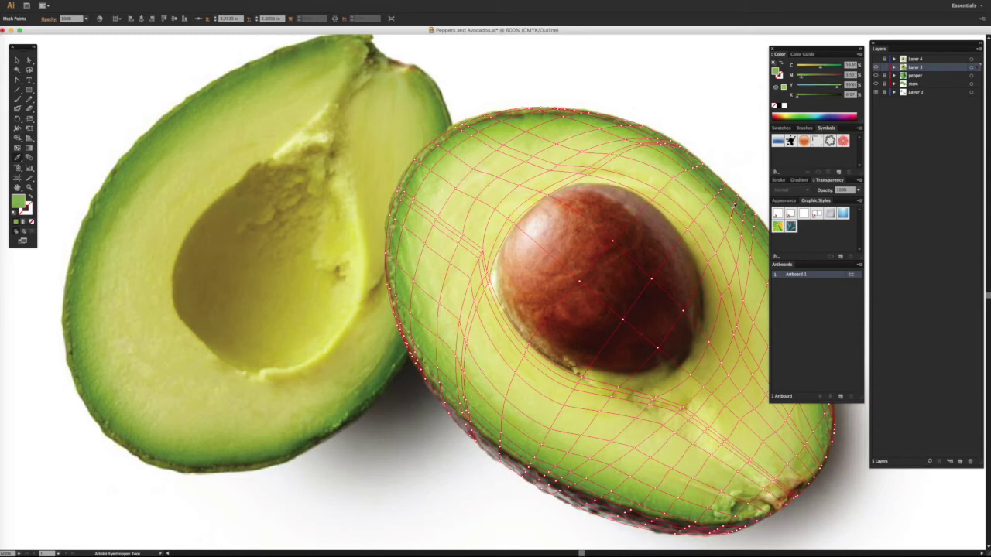
Color the mesh points from the pit's lower edge outward to the lower rim with tones from the photo
{"action": "left_click", "coordinate": [619, 385]}
{"action": "left_click", "coordinate": [611, 398]}
{"action": "left_click", "coordinate": [581, 436], "text": "super"}
{"action": "left_click", "coordinate": [581, 436]}
{"action": "left_click", "coordinate": [552, 473], "text": "super"}
{"action": "left_click", "coordinate": [547, 474]}
{"action": "left_click", "coordinate": [540, 478]}
{"action": "left_click", "coordinate": [534, 485], "text": "super"}
{"action": "left_click", "coordinate": [534, 484]}
Color the mesh points from the flesh below the pit across to the upper-right rim with sampled greens
{"action": "left_click", "coordinate": [653, 401]}
{"action": "left_click", "coordinate": [687, 379], "text": "super"}
{"action": "left_click", "coordinate": [744, 226], "text": "super"}
{"action": "left_click", "coordinate": [747, 208]}
{"action": "scroll", "coordinate": [738, 307], "scroll_direction": "right", "scroll_amount": 3}
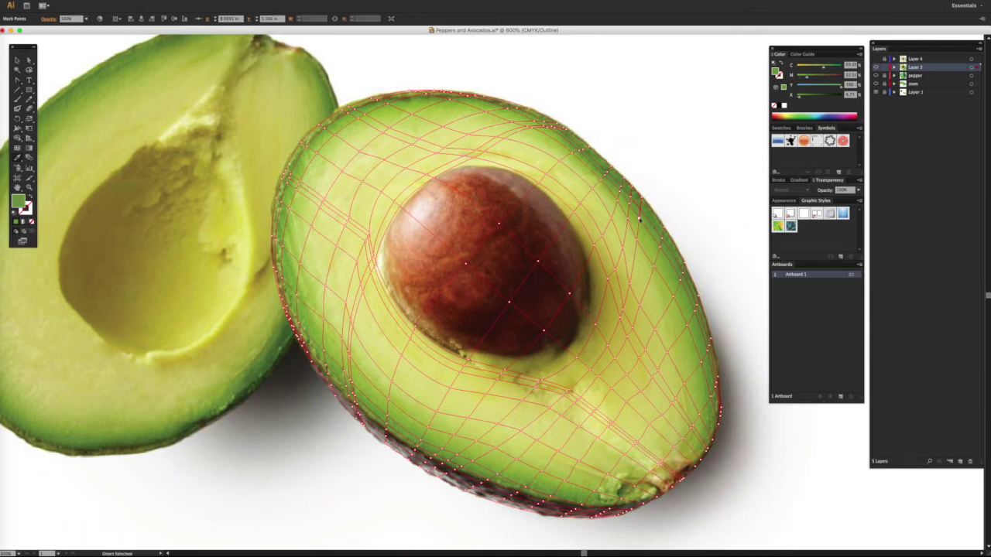
Color the next crosswise line's mesh points through the flesh below the pit up to the right rim from the photo
{"action": "left_click", "coordinate": [567, 393]}
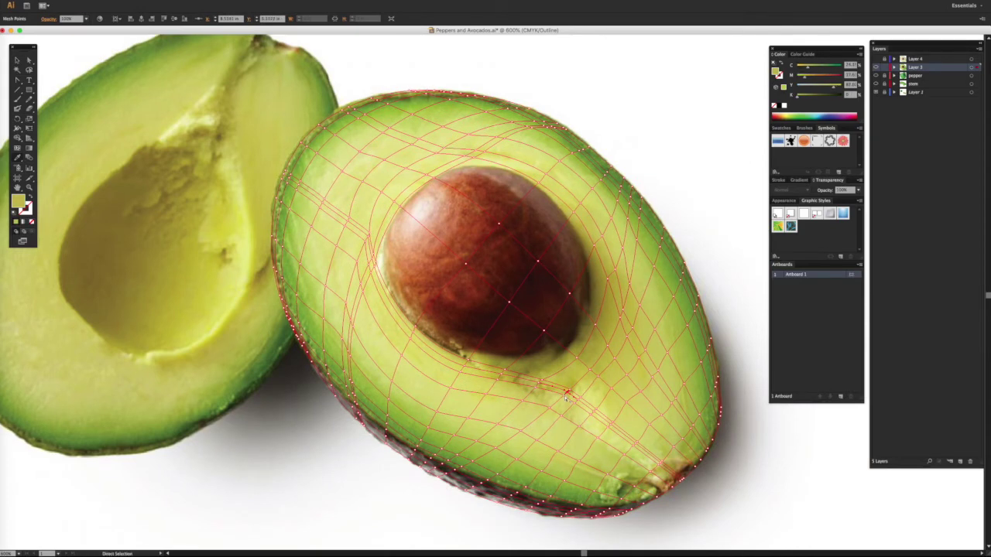
{"action": "left_click", "coordinate": [485, 480]}
{"action": "left_click", "coordinate": [538, 441]}
{"action": "left_click", "coordinate": [575, 405]}
{"action": "left_click", "coordinate": [593, 375]}
{"action": "left_click", "coordinate": [660, 247]}
{"action": "left_click", "coordinate": [683, 270], "text": "super"}
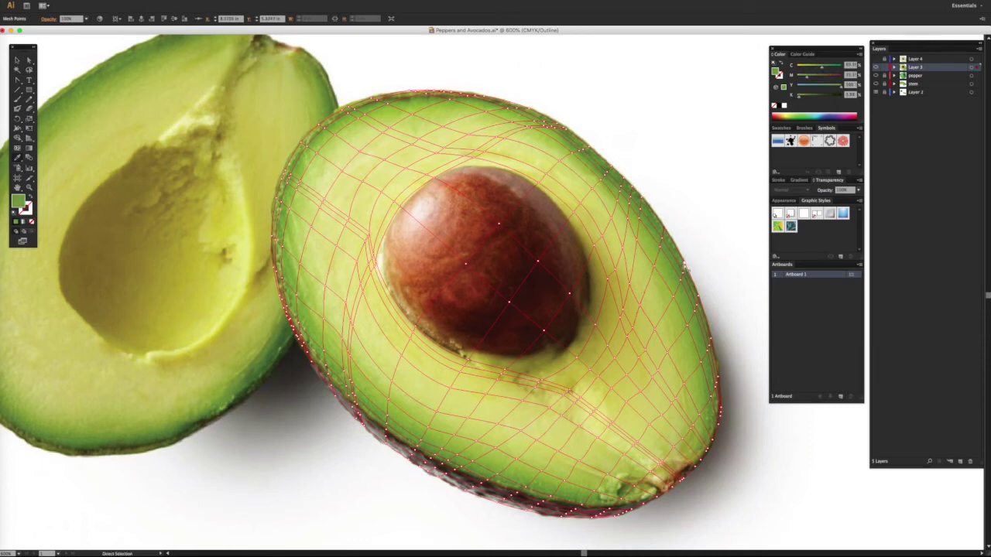
Color the mesh points across the flesh between the pit and stem end, from lower to right rim, with photo tones
{"action": "left_click", "coordinate": [655, 331], "text": "super"}
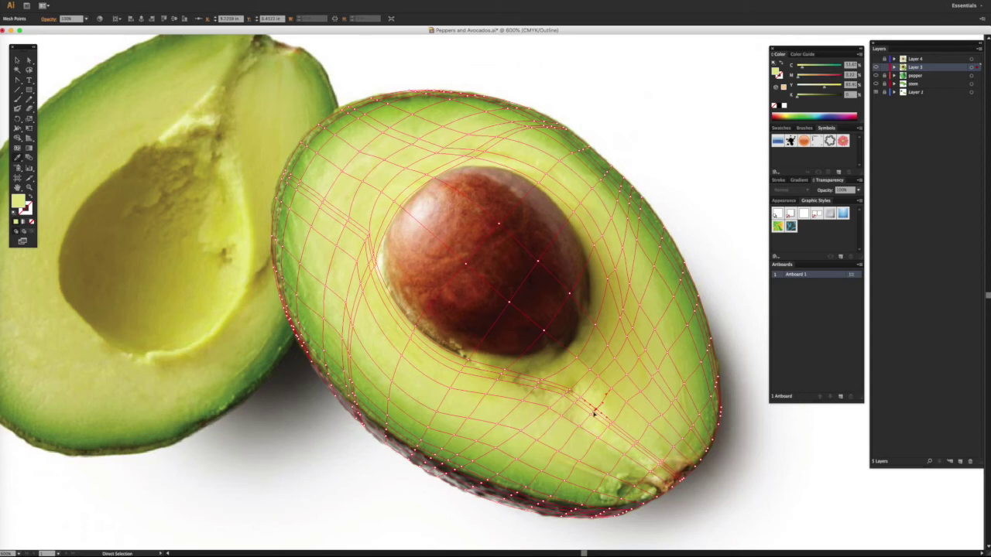
{"action": "left_click", "coordinate": [591, 413]}
{"action": "left_click", "coordinate": [541, 473], "text": "super"}
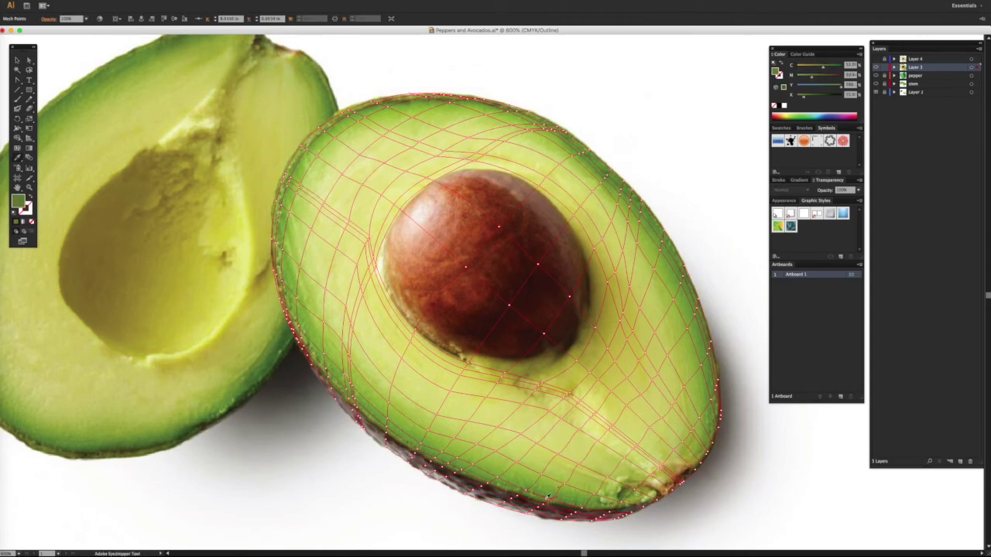
{"action": "left_click", "coordinate": [611, 429], "text": "super"}
{"action": "left_click", "coordinate": [613, 427]}
{"action": "left_click", "coordinate": [657, 374], "text": "super"}
{"action": "left_click", "coordinate": [698, 312], "text": "super"}
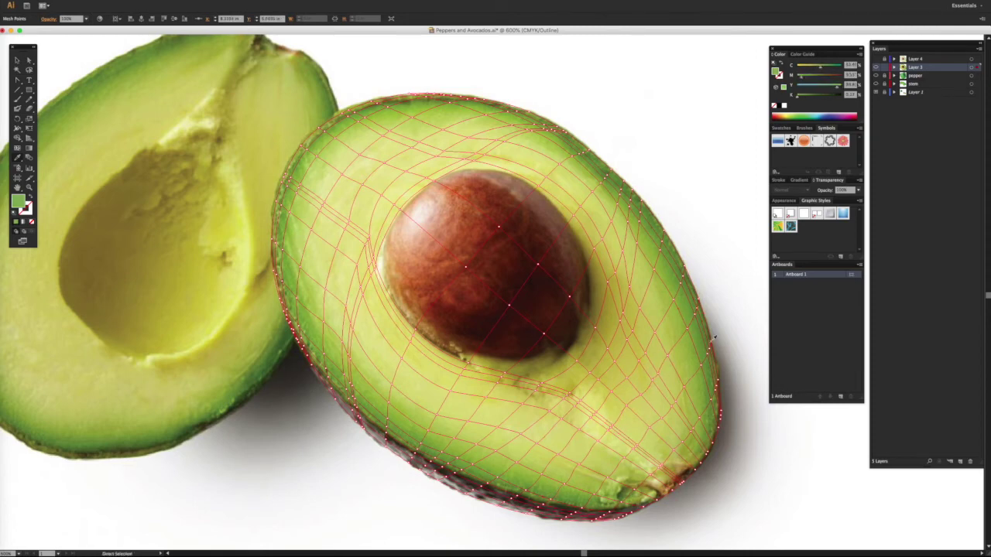
Color the mesh points near the stem end and along the adjacent lower rim with tones from the photo
{"action": "left_click", "coordinate": [635, 443], "text": "super"}
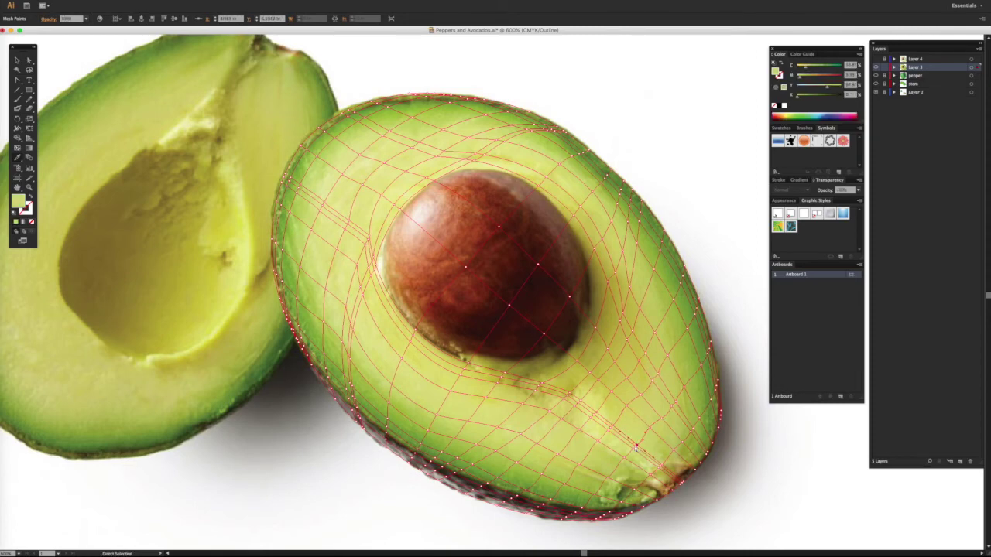
{"action": "left_click", "coordinate": [595, 496], "text": "super"}
{"action": "left_click", "coordinate": [567, 518], "text": "super"}
{"action": "left_click", "coordinate": [602, 517]}
{"action": "left_click", "coordinate": [603, 516]}
{"action": "left_click", "coordinate": [623, 501], "text": "super"}
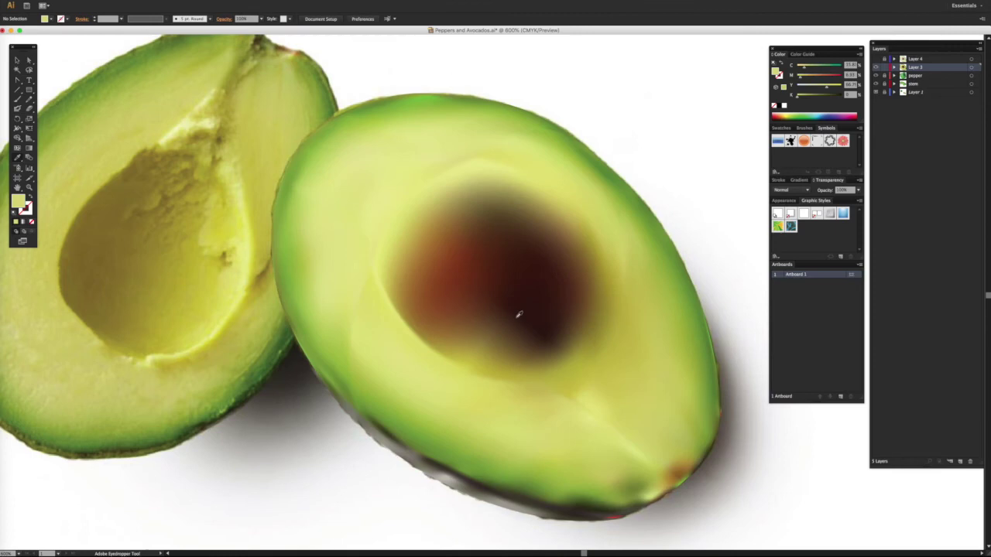
Reselect the avocado mesh in outline view and add a mesh point on the pit's upper-right edge
{"action": "left_click", "coordinate": [532, 332]}
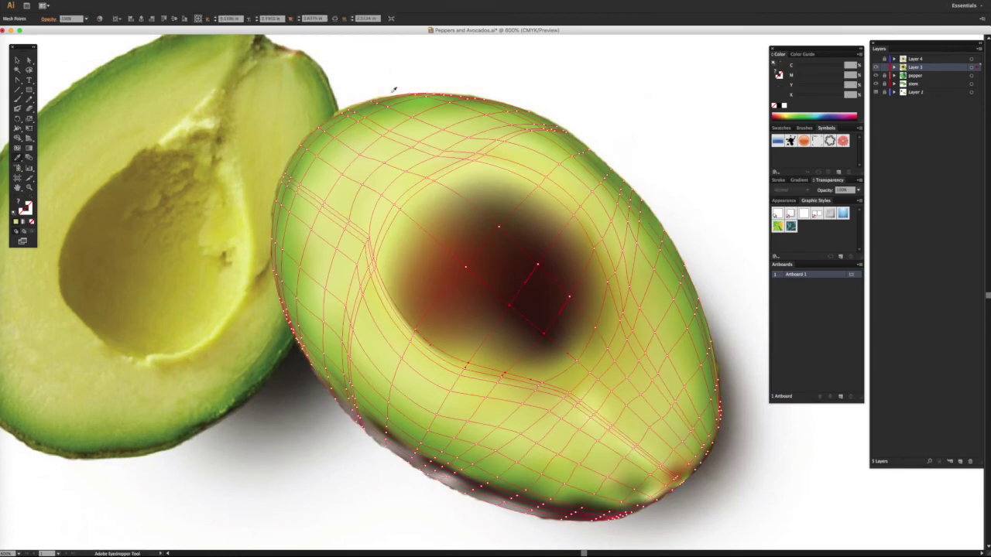
{"action": "left_click", "coordinate": [161, 0]}
{"action": "left_click", "coordinate": [182, 3]}
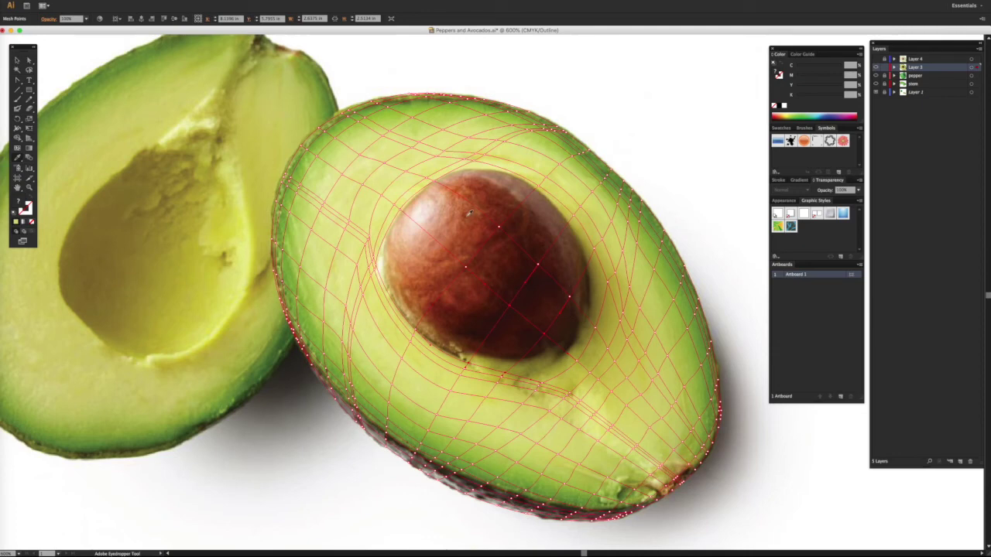
{"action": "left_click", "coordinate": [17, 148]}
{"action": "left_click", "coordinate": [536, 189]}
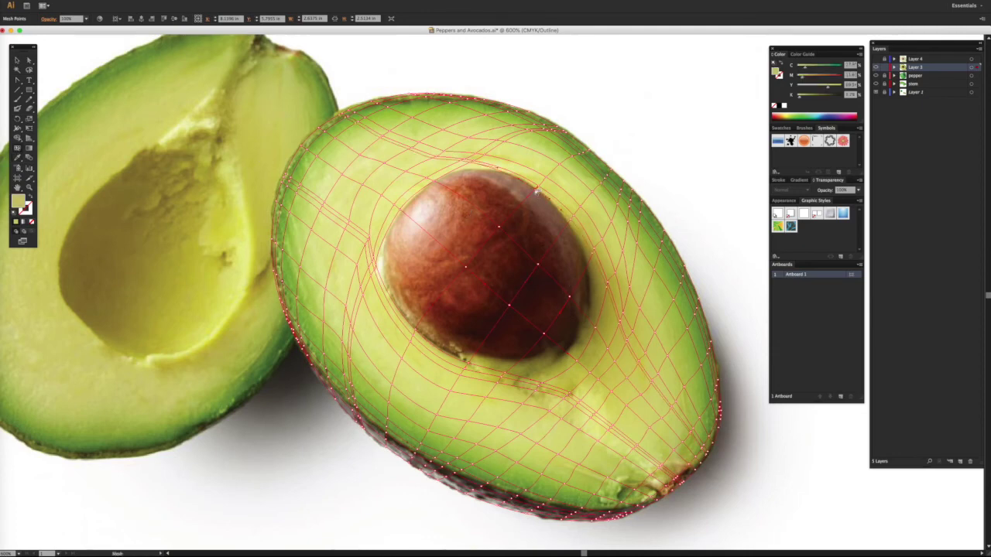
Add further mesh lines through the pit's upper-left and upper-right edges
{"action": "scroll", "coordinate": [536, 190], "scroll_direction": "left", "scroll_amount": 2}
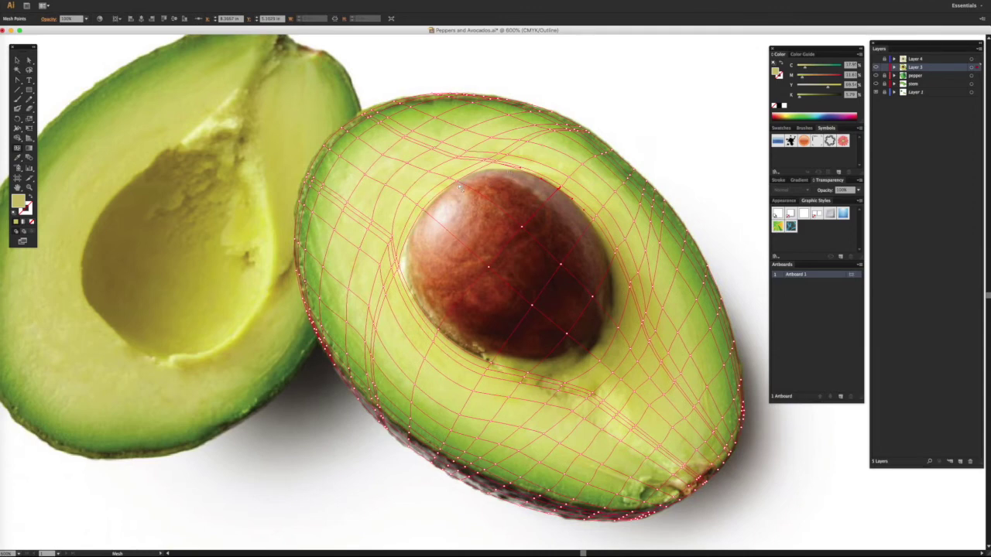
{"action": "left_click", "coordinate": [460, 183]}
{"action": "left_click", "coordinate": [557, 196]}
{"action": "left_click", "coordinate": [485, 174]}
{"action": "left_click_drag", "start_coordinate": [469, 188], "coordinate": [471, 188]}
{"action": "left_click", "coordinate": [468, 187]}
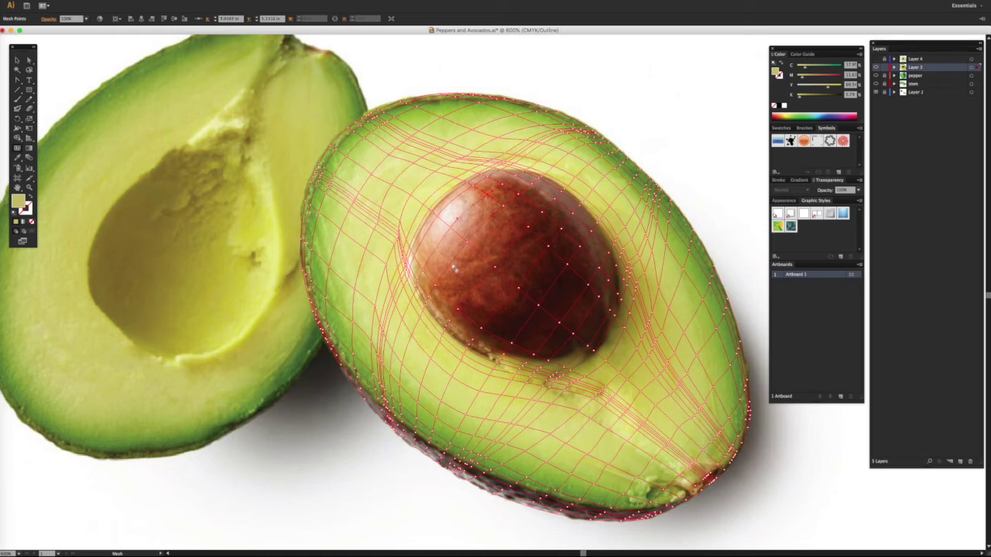
Add a dense grid of mesh lines across the inside of the pit
{"action": "left_click", "coordinate": [455, 266]}
{"action": "left_click", "coordinate": [513, 249]}
{"action": "left_click", "coordinate": [565, 299]}
{"action": "left_click", "coordinate": [523, 258]}
{"action": "left_click", "coordinate": [514, 282]}
{"action": "left_click", "coordinate": [510, 355]}
{"action": "left_click", "coordinate": [464, 228]}
{"action": "left_click", "coordinate": [446, 239]}
{"action": "left_click", "coordinate": [431, 262]}
{"action": "left_click", "coordinate": [527, 217]}
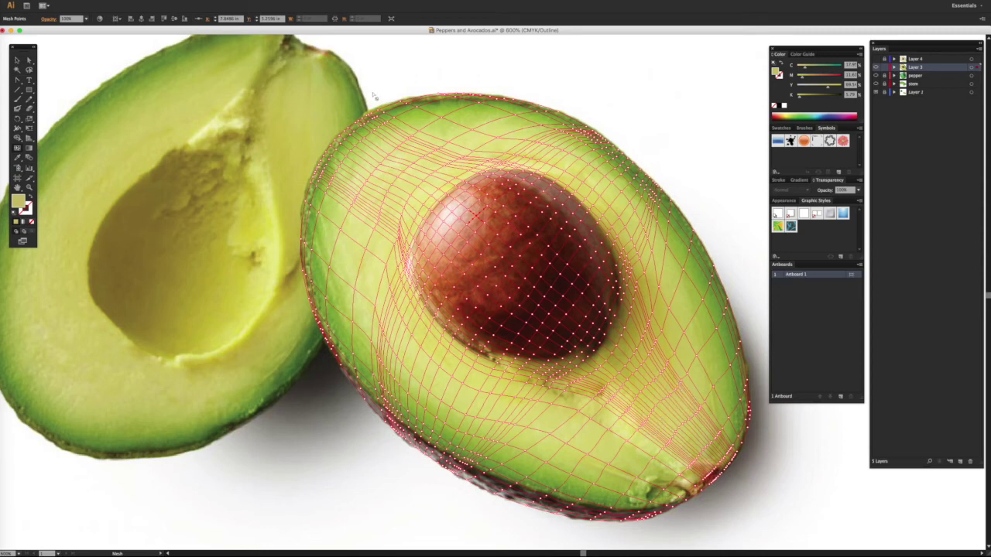
Check the mesh's rendered colors in preview without a selection, and return to outline view
{"action": "left_click", "coordinate": [202, 7]}
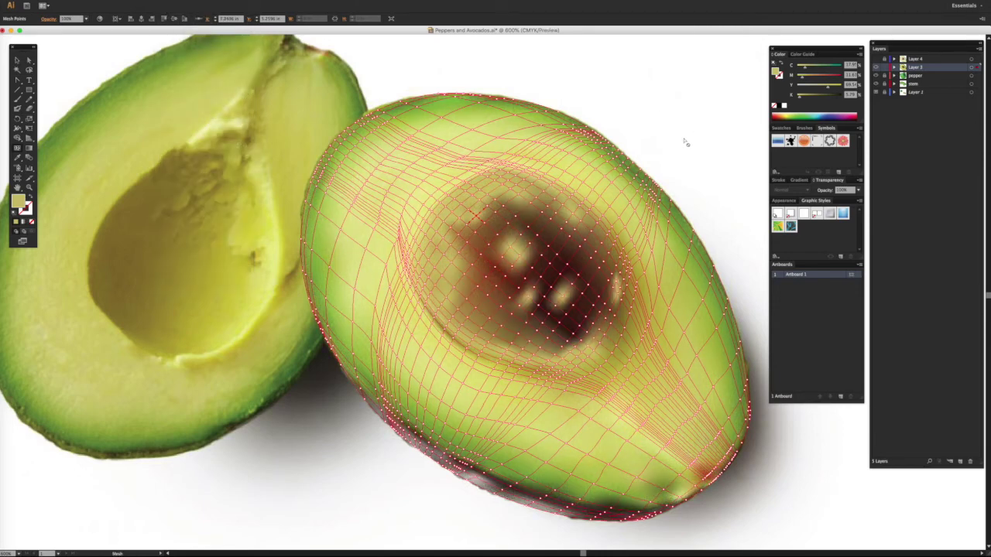
{"action": "left_click", "coordinate": [17, 60]}
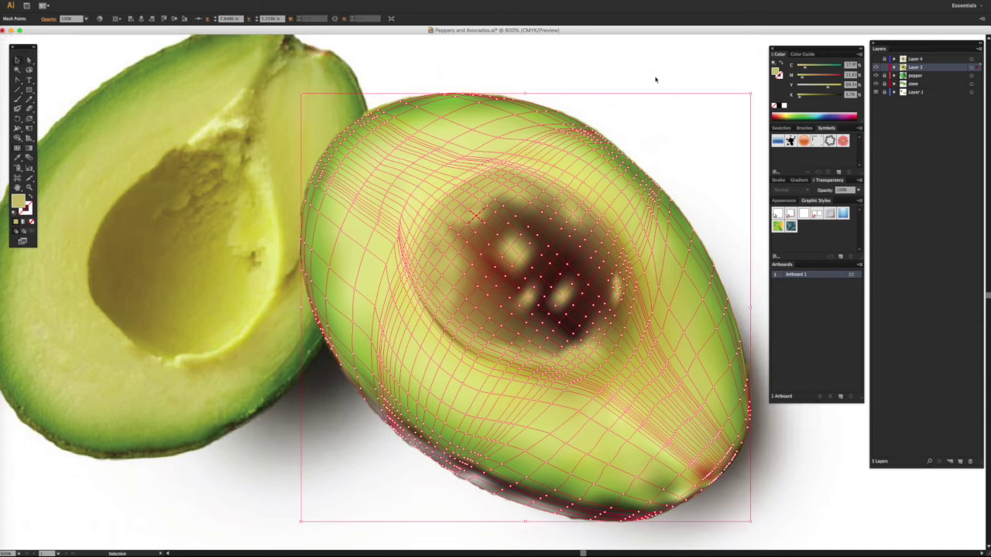
{"action": "left_click", "coordinate": [655, 78]}
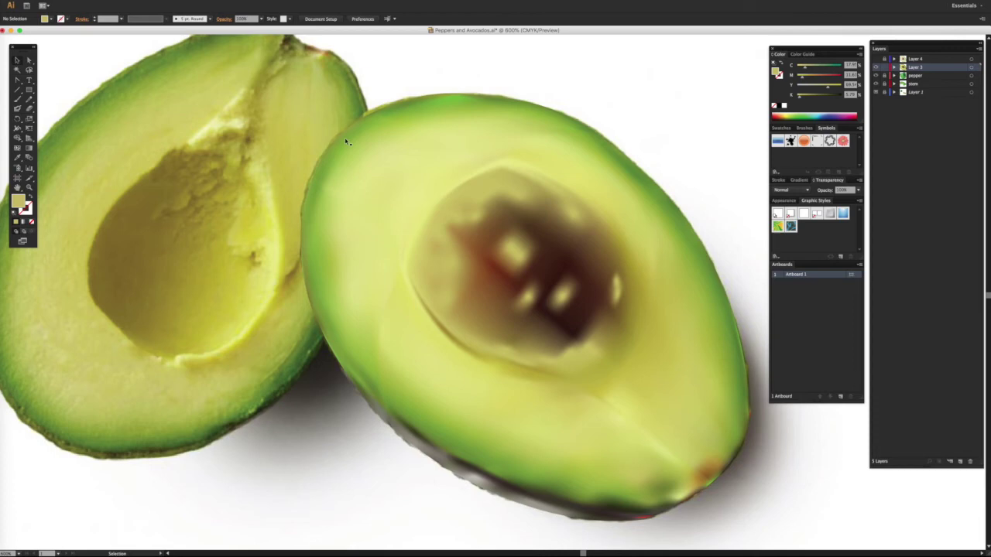
{"action": "left_click", "coordinate": [164, 1]}
{"action": "left_click", "coordinate": [170, 3]}
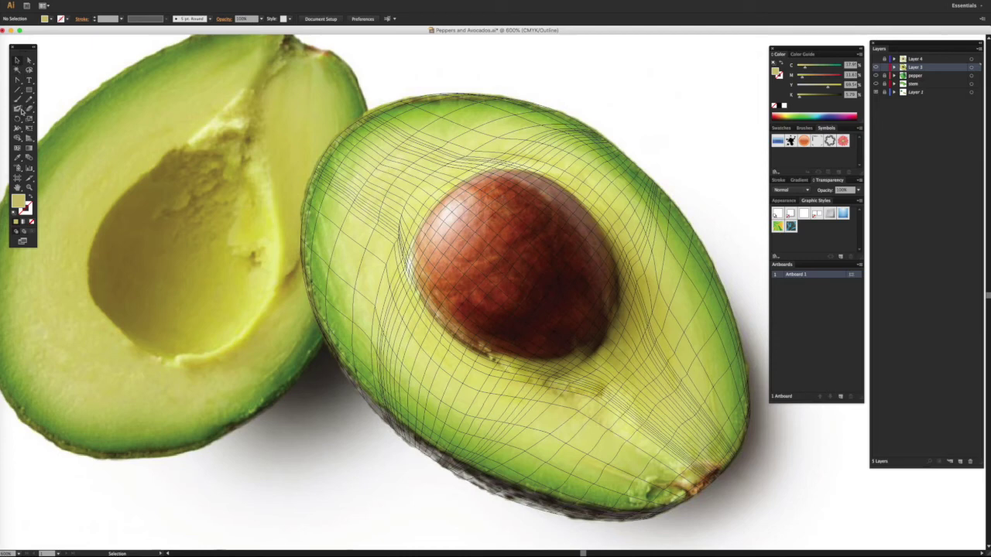
Color the mesh points at the pit's top and left edge with pale tones sampled from the photo
{"action": "left_click", "coordinate": [17, 174]}
{"action": "left_click", "coordinate": [18, 148]}
{"action": "left_click", "coordinate": [29, 60]}
{"action": "left_click", "coordinate": [18, 158]}
{"action": "left_click", "coordinate": [496, 165]}
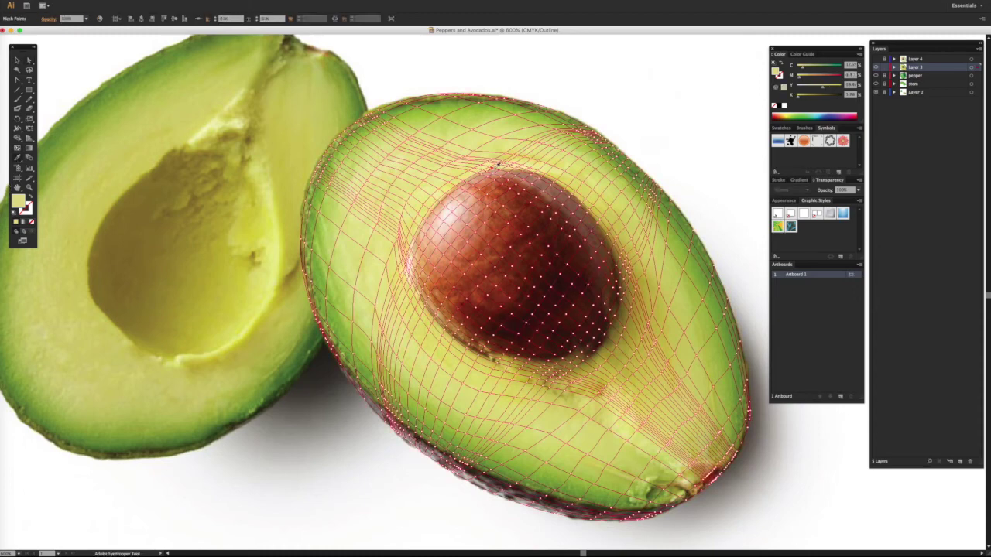
{"action": "left_click", "coordinate": [486, 169]}
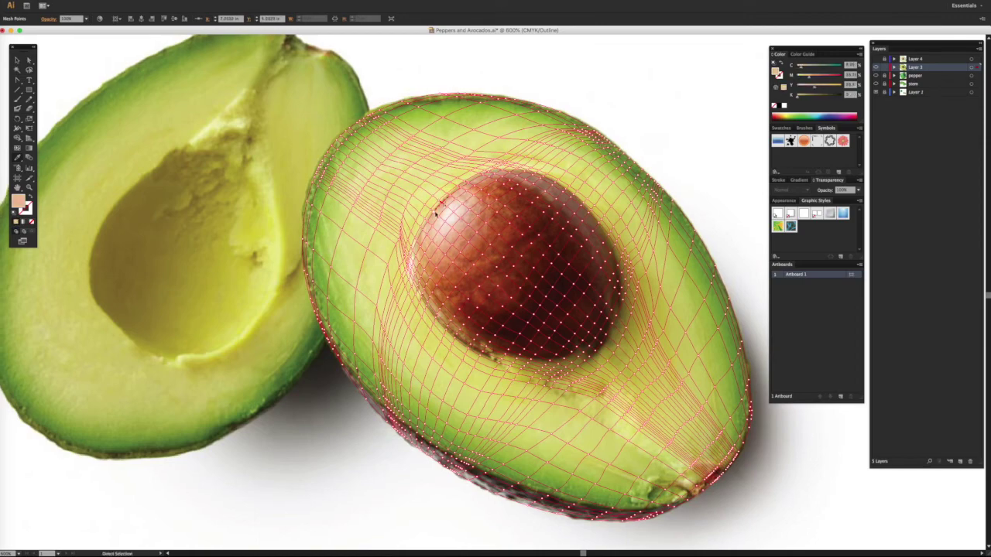
{"action": "key", "text": "super+equal"}
{"action": "left_click", "coordinate": [390, 248], "text": "super"}
{"action": "left_click", "coordinate": [390, 251]}
{"action": "left_click", "coordinate": [396, 240]}
Color the mesh points along the pit's upper-left edge up to its top with tones from the photo
{"action": "left_click", "coordinate": [447, 168], "text": "super"}
{"action": "left_click", "coordinate": [447, 168]}
{"action": "left_click", "coordinate": [447, 168]}
{"action": "left_click", "coordinate": [468, 152], "text": "super"}
{"action": "left_click", "coordinate": [468, 152]}
{"action": "left_click", "coordinate": [493, 141], "text": "super"}
{"action": "left_click", "coordinate": [494, 140]}
{"action": "left_click", "coordinate": [511, 135], "text": "super"}
{"action": "left_click", "coordinate": [511, 134]}
Color the next mesh row inward from the pit's top back down to its left side with photo tones
{"action": "left_click", "coordinate": [518, 143]}
{"action": "left_click", "coordinate": [467, 166], "text": "super"}
{"action": "left_click", "coordinate": [467, 166]}
{"action": "left_click", "coordinate": [427, 203], "text": "super"}
{"action": "left_click", "coordinate": [427, 204]}
{"action": "left_click", "coordinate": [402, 251]}
{"action": "left_click", "coordinate": [399, 275], "text": "super"}
Color the following inner row of pit mesh points from the left side up to the top with sampled tones
{"action": "left_click", "coordinate": [404, 268]}
{"action": "left_click", "coordinate": [434, 220], "text": "super"}
{"action": "left_click", "coordinate": [435, 220]}
{"action": "left_click", "coordinate": [480, 168], "text": "super"}
{"action": "left_click", "coordinate": [488, 165]}
{"action": "left_click", "coordinate": [510, 150], "text": "super"}
{"action": "left_click", "coordinate": [519, 149]}
{"action": "left_click", "coordinate": [537, 135], "text": "super"}
Color mesh points in the pit's upper area and along its lower-left side with reddish browns and tan from the photo
{"action": "left_click", "coordinate": [495, 177]}
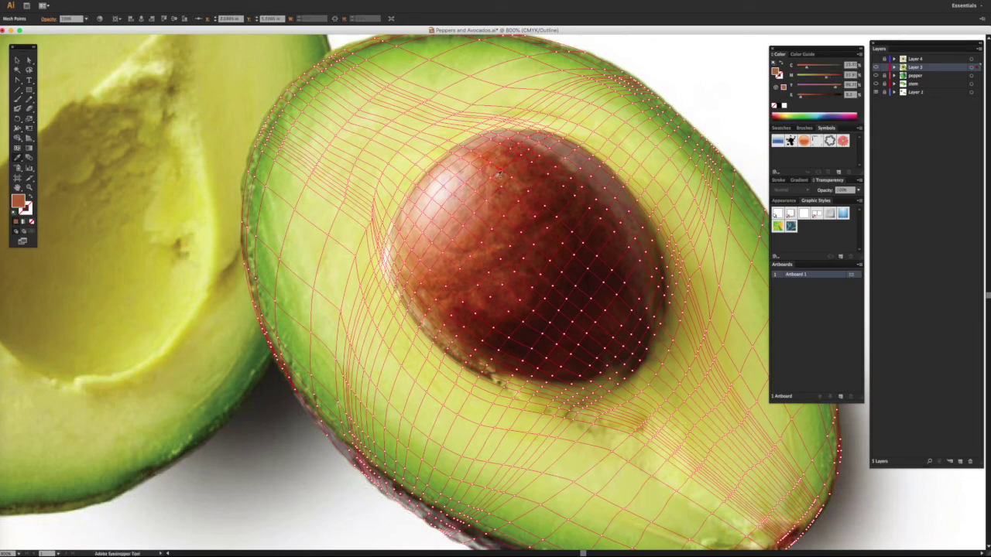
{"action": "left_click", "coordinate": [409, 283]}
{"action": "left_click", "coordinate": [404, 295]}
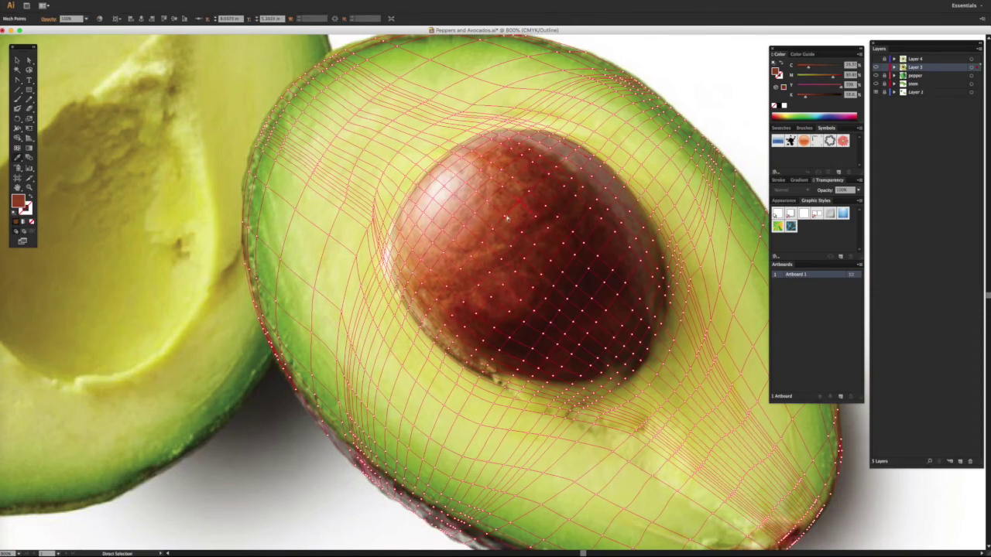
{"action": "left_click", "coordinate": [449, 290], "text": "super"}
{"action": "left_click", "coordinate": [450, 291]}
{"action": "left_click", "coordinate": [421, 329]}
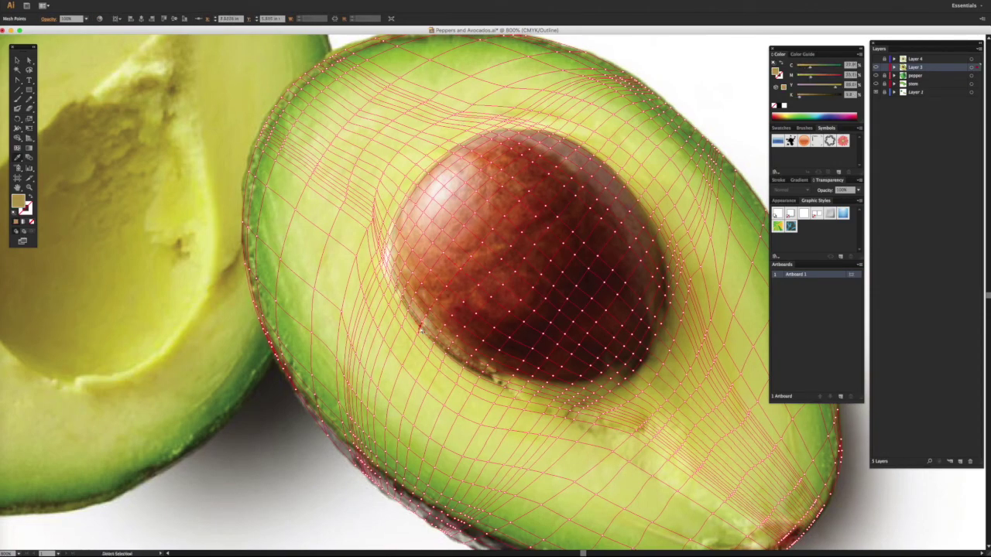
{"action": "left_click", "coordinate": [446, 330]}
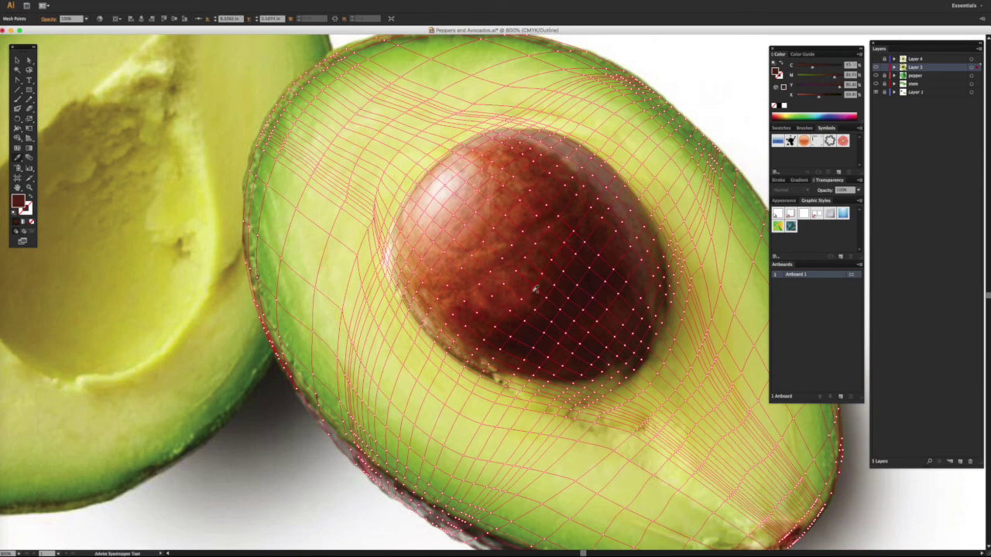
Color mesh points along the pit's lower-left edge and upper-right side with browns sampled from the photo
{"action": "left_click", "coordinate": [470, 363]}
{"action": "left_click", "coordinate": [489, 367]}
{"action": "left_click", "coordinate": [628, 183]}
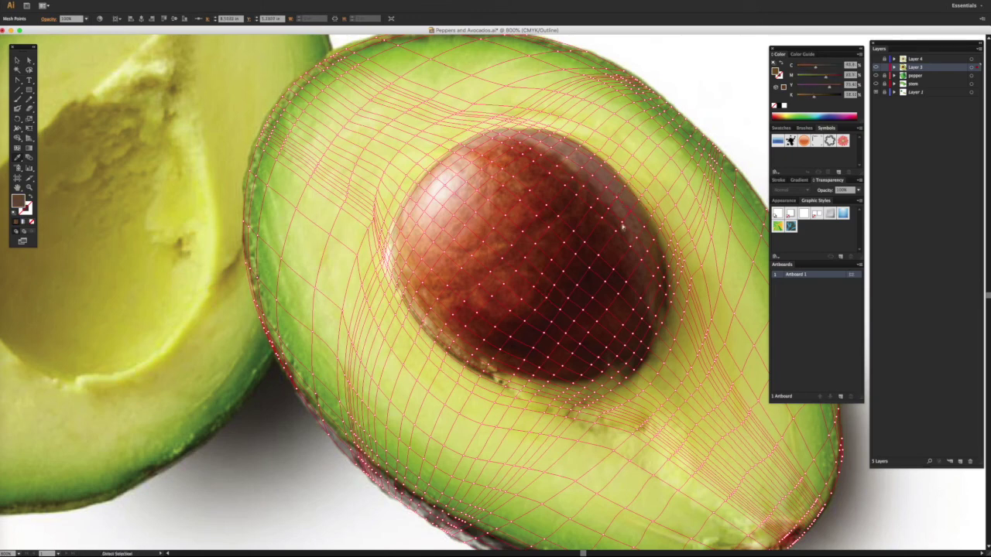
{"action": "left_click", "coordinate": [545, 338]}
{"action": "left_click", "coordinate": [517, 376]}
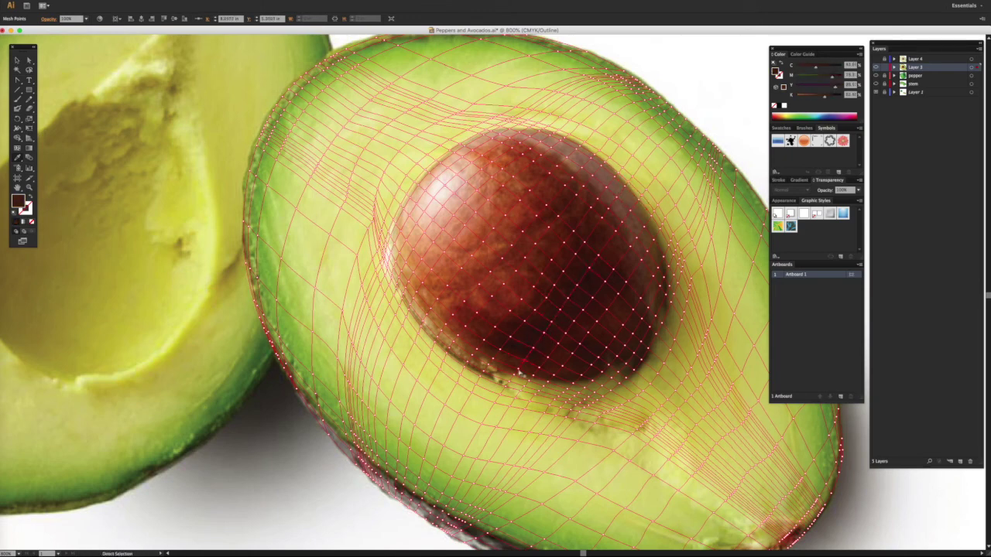
{"action": "left_click", "coordinate": [532, 375]}
Color the mesh points from the pit's dark center to its bottom edge with dark browns and olive from the photo
{"action": "left_click", "coordinate": [606, 284], "text": "super"}
{"action": "left_click", "coordinate": [596, 324]}
{"action": "left_click", "coordinate": [546, 382]}
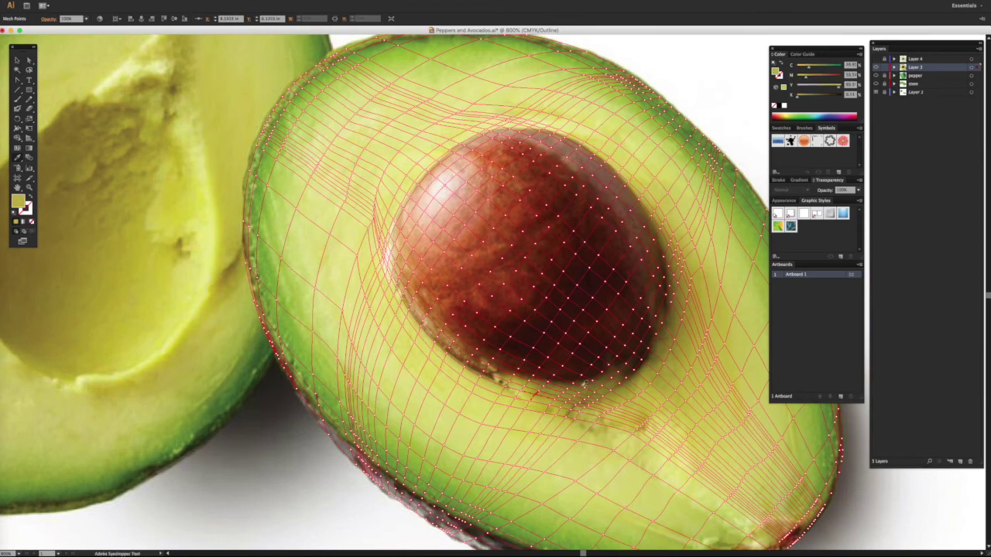
{"action": "left_click", "coordinate": [578, 378]}
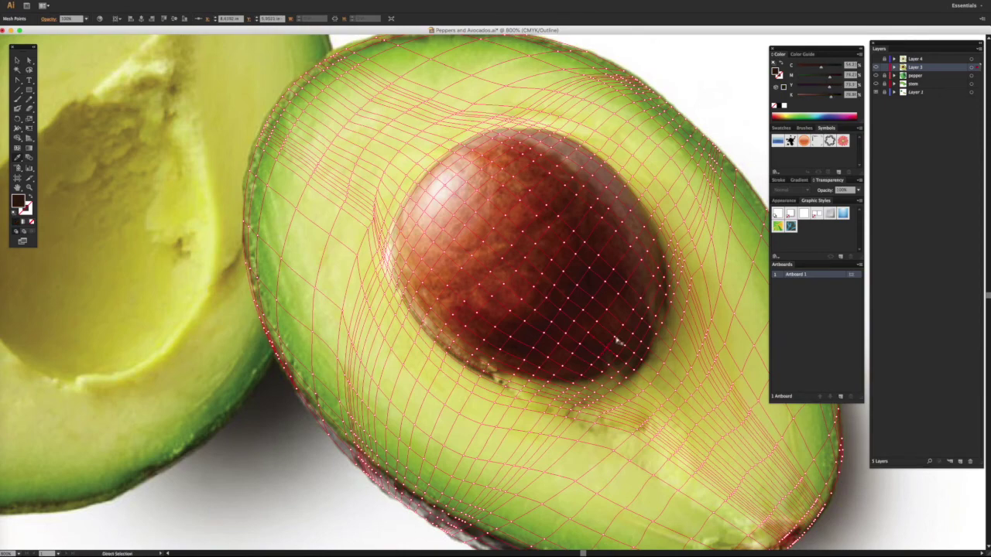
Color the mesh points along the pit's right edge and lower-right interior with tones from the photo
{"action": "left_click", "coordinate": [657, 285], "text": "super"}
{"action": "left_click", "coordinate": [669, 241]}
{"action": "left_click", "coordinate": [678, 246]}
{"action": "left_click", "coordinate": [659, 286], "text": "super"}
{"action": "left_click", "coordinate": [646, 311]}
{"action": "left_click", "coordinate": [642, 320], "text": "super"}
{"action": "left_click", "coordinate": [633, 343]}
Color the mesh points just below the pit and in the shadow along its right edge with photo tones
{"action": "left_click", "coordinate": [601, 364], "text": "super"}
{"action": "left_click", "coordinate": [588, 397]}
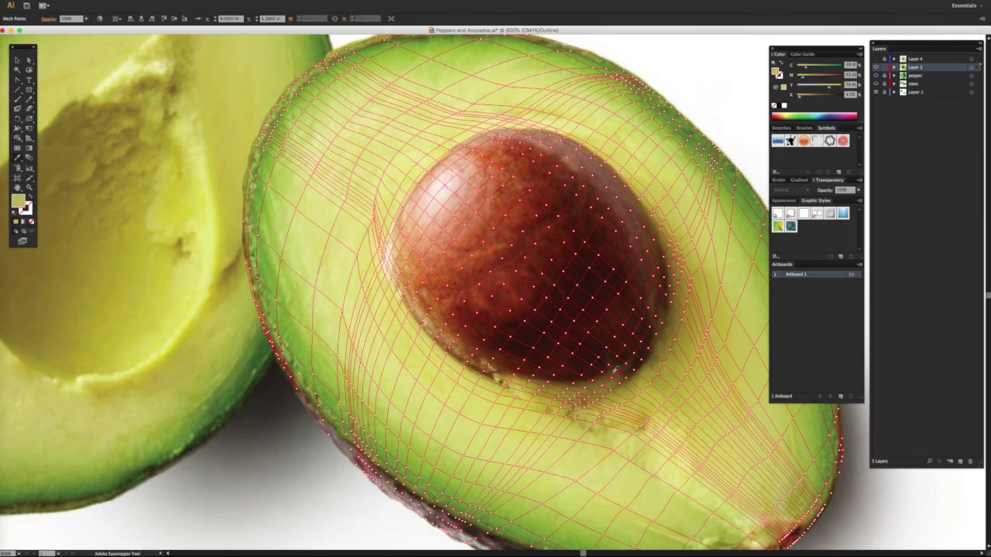
{"action": "left_click", "coordinate": [674, 279]}
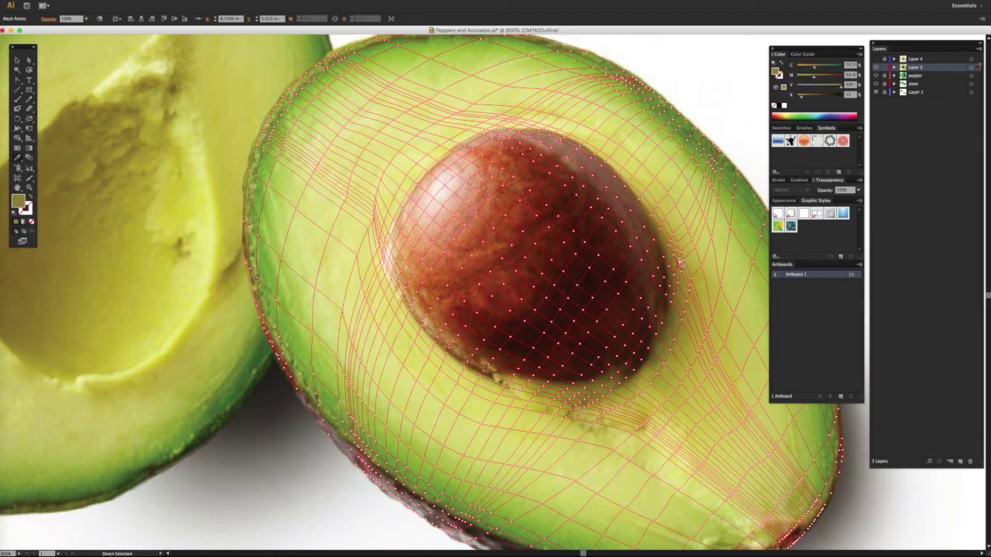
{"action": "left_click", "coordinate": [683, 268]}
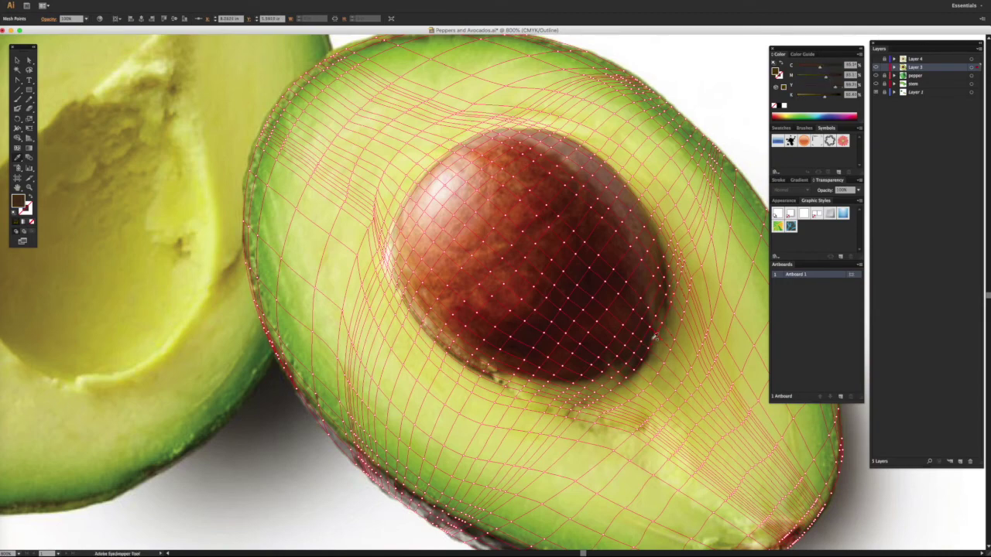
{"action": "left_click", "coordinate": [611, 392]}
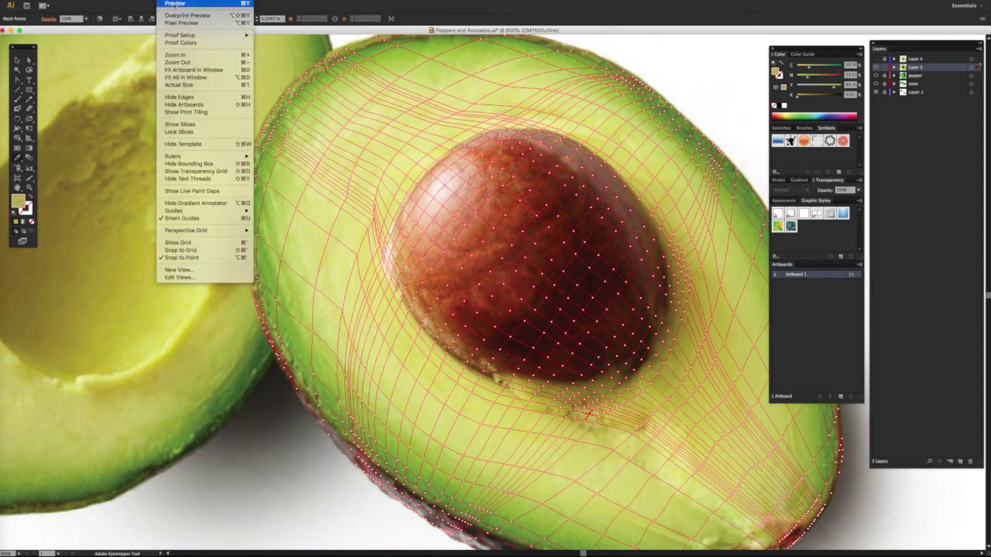
Switch to preview and recolor the stray green mesh point just below the pit with an olive tone
{"action": "left_click", "coordinate": [175, 4]}
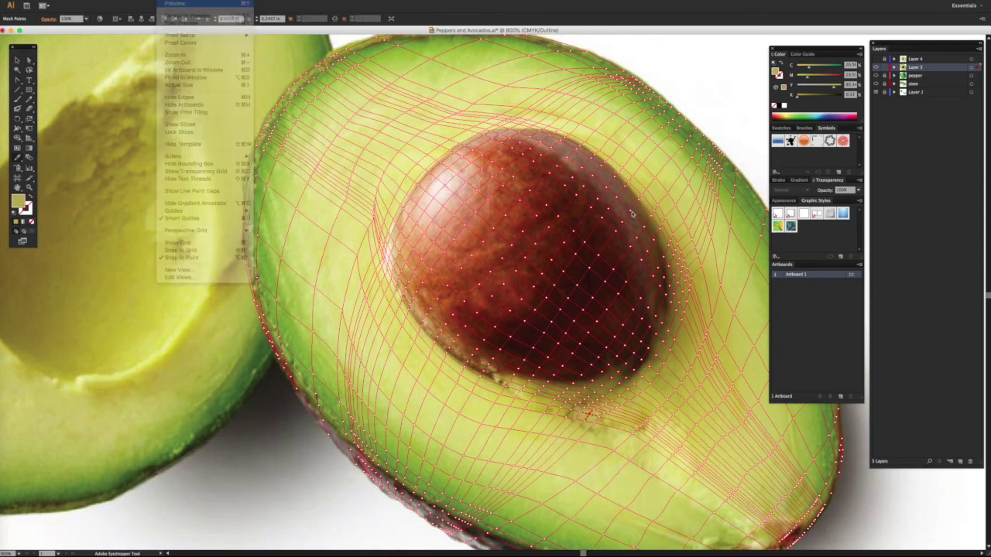
{"action": "key", "text": "super+shift+a"}
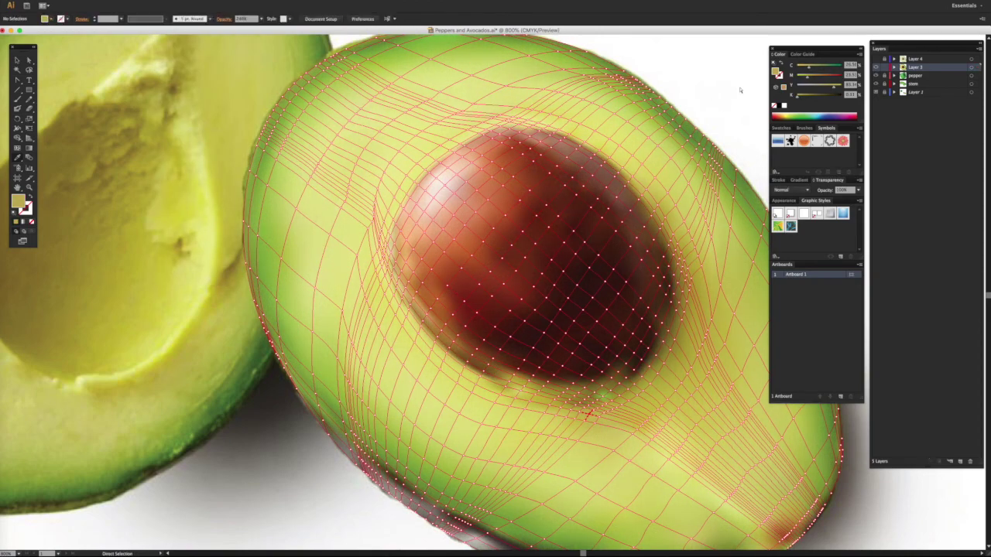
{"action": "key", "text": "a"}
{"action": "left_click", "coordinate": [603, 397], "text": "super"}
{"action": "left_click", "coordinate": [616, 394]}
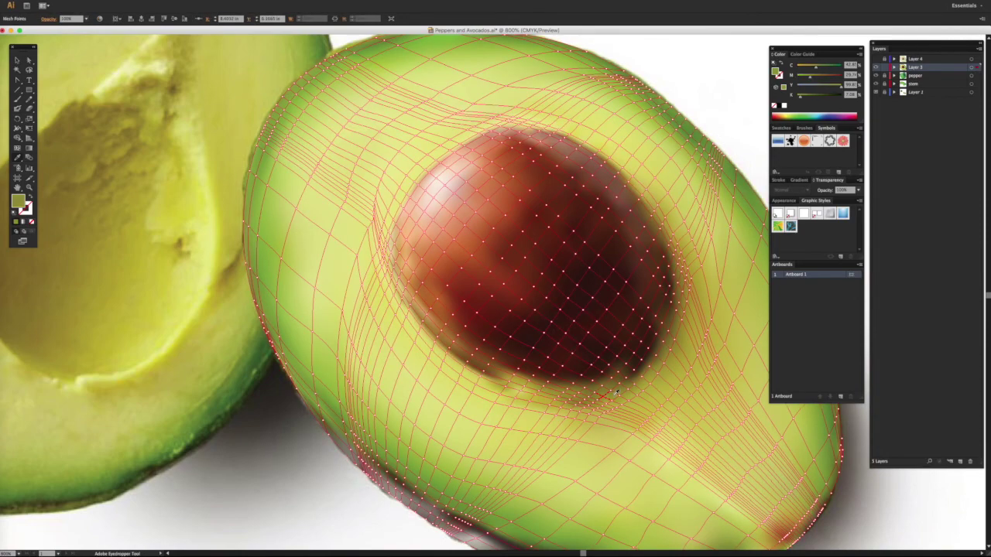
Deselect the mesh and review the avocado's shading around the pit, close up and with both halves in view
{"action": "key", "text": "super+shift+a"}
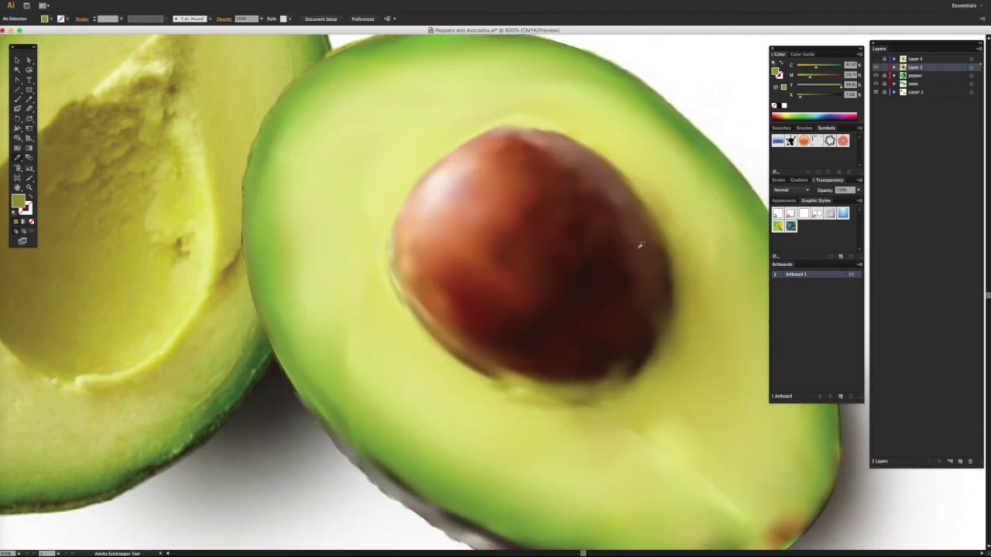
{"action": "left_click", "coordinate": [628, 174], "text": "super"}
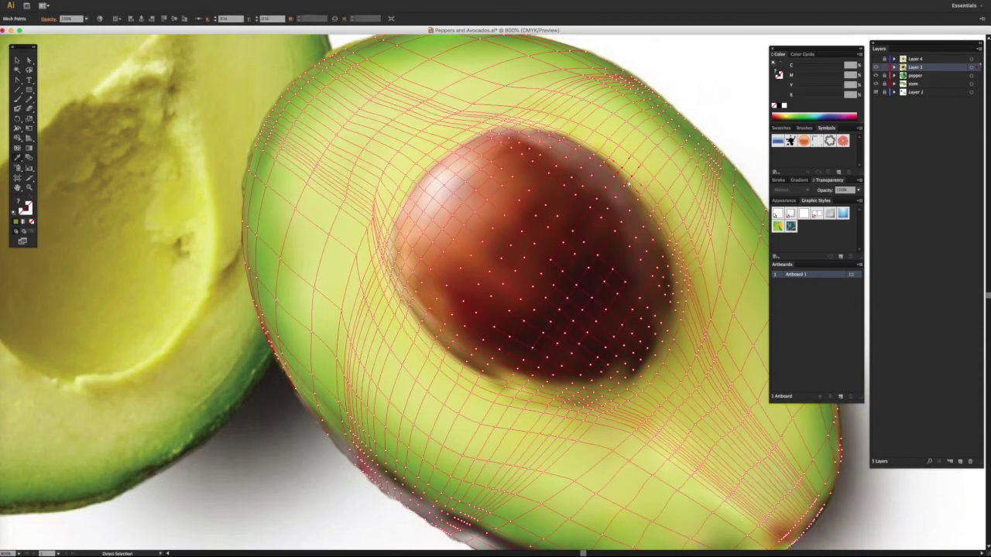
{"action": "key", "text": "super+shift+a"}
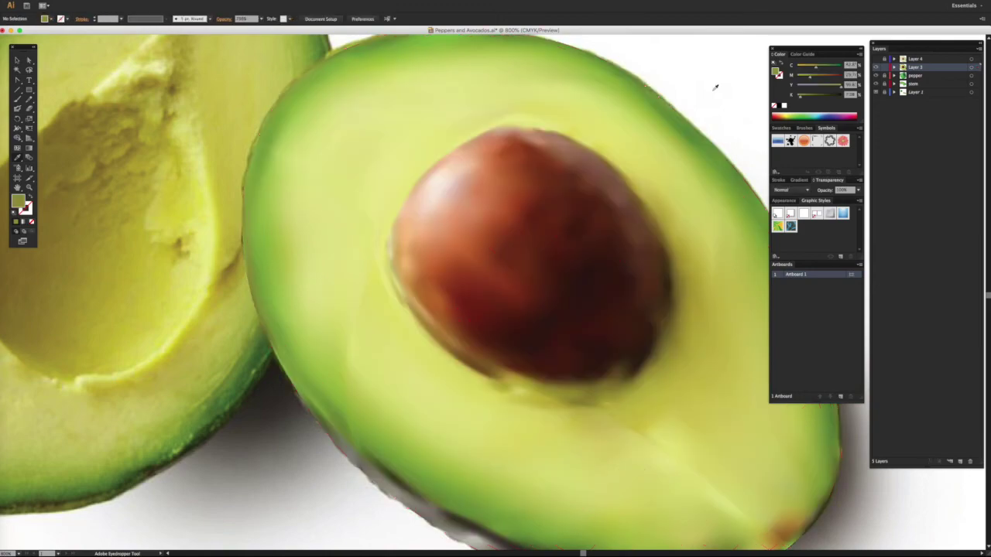
{"action": "key", "text": "a"}
{"action": "key", "text": "super+minus"}
{"action": "key", "text": "super+minus"}
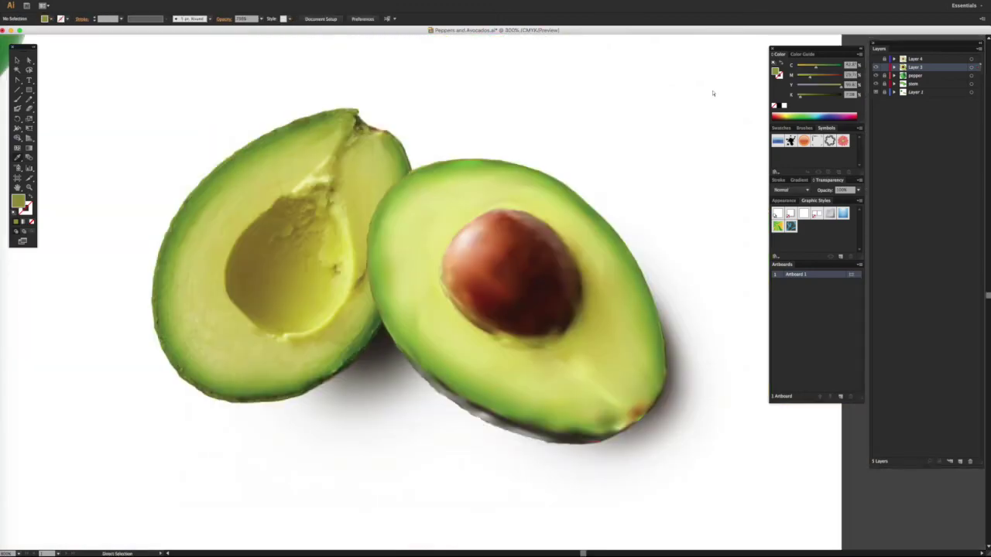
{"action": "key", "text": "super+minus"}
{"action": "key", "text": "i"}
{"action": "key", "text": "a"}
{"action": "key", "text": "super+plus"}
{"action": "key", "text": "super+plus"}
{"action": "key", "text": "i"}
{"action": "key", "text": "super+plus"}
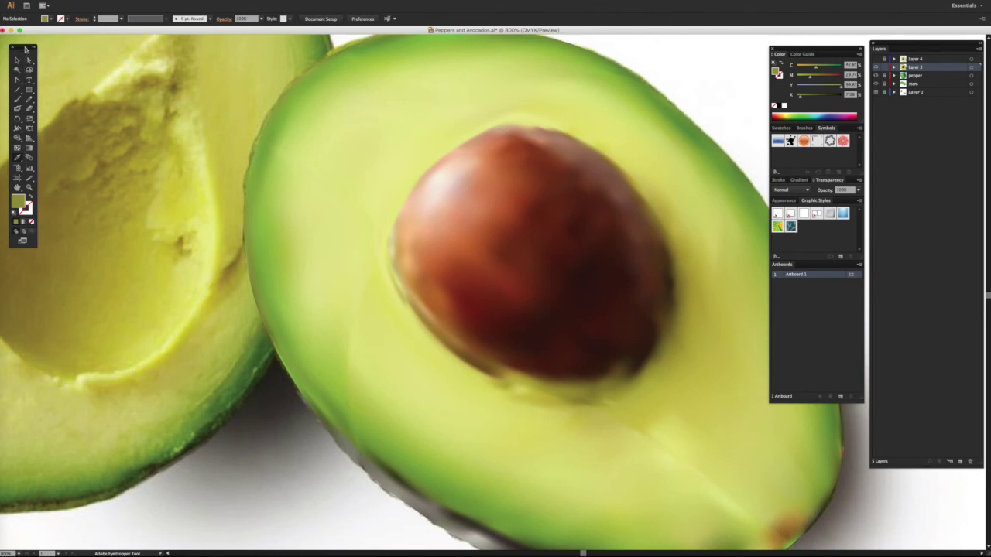
Recolor the mesh point at the top edge of the pit with a tan sampled from the photo
{"action": "left_click", "coordinate": [534, 190]}
{"action": "left_click", "coordinate": [30, 60]}
{"action": "left_click", "coordinate": [534, 146]}
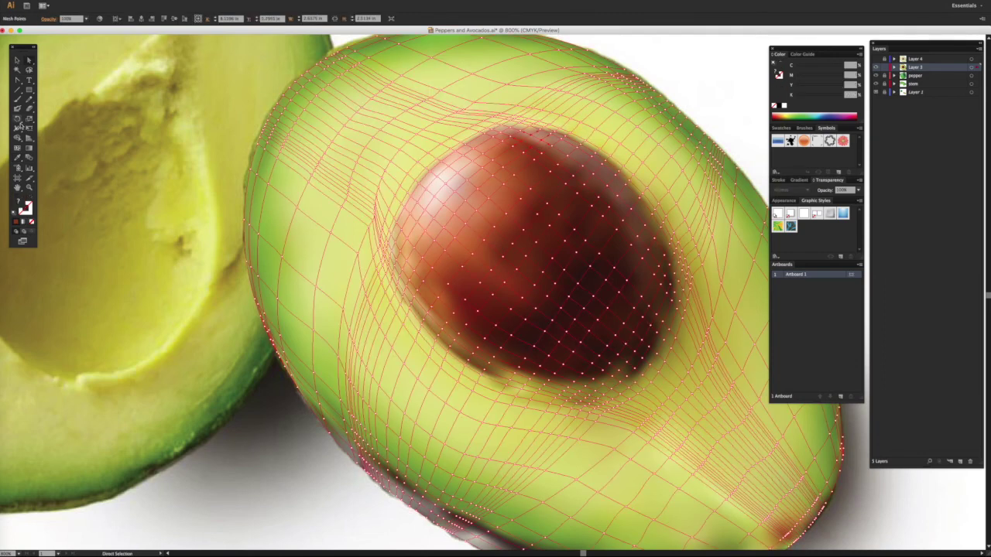
{"action": "left_click", "coordinate": [17, 157]}
{"action": "key", "text": "super+equal"}
{"action": "scroll", "coordinate": [598, 157], "scroll_direction": "right", "scroll_amount": 2}
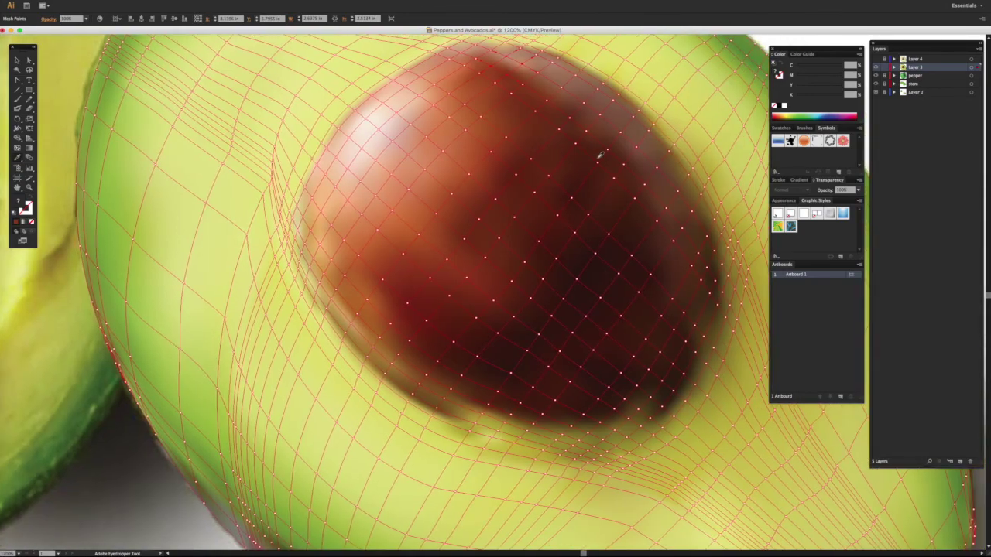
{"action": "scroll", "coordinate": [600, 155], "scroll_direction": "up", "scroll_amount": 1}
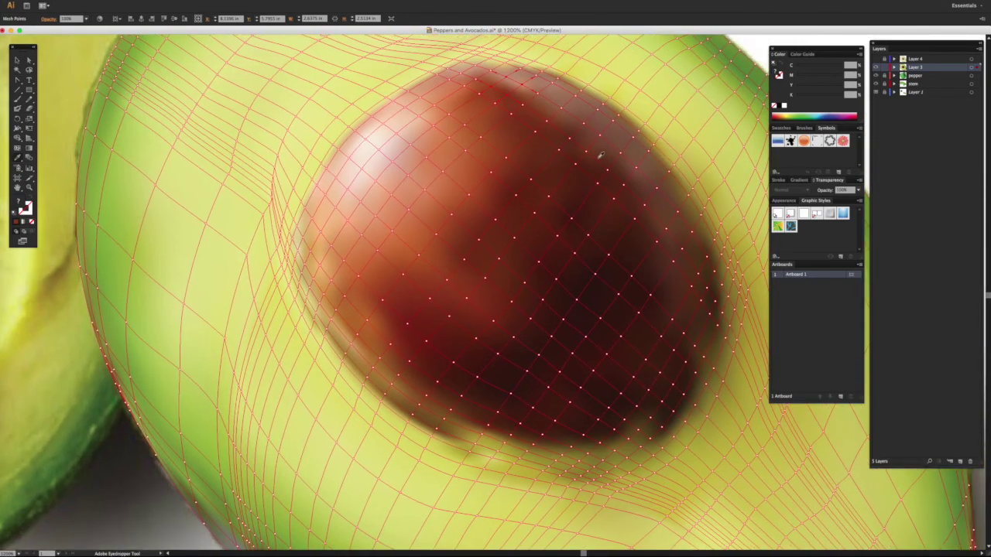
{"action": "left_click", "coordinate": [512, 62]}
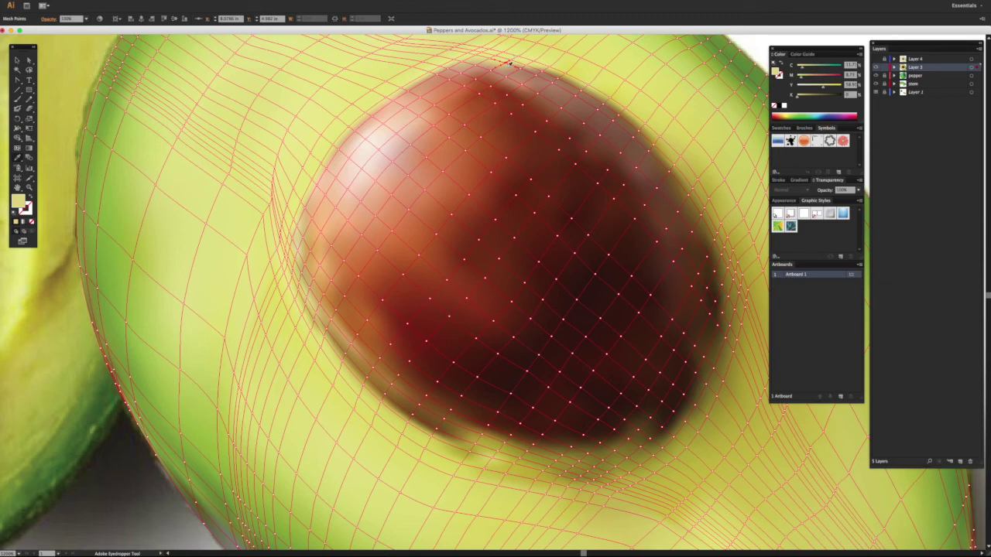
{"action": "left_click", "coordinate": [511, 63]}
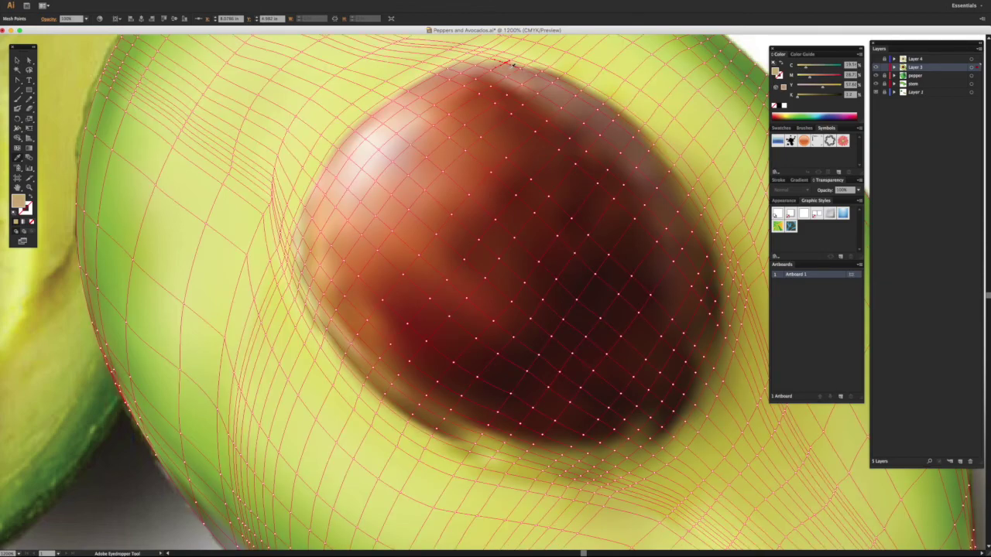
Recolor the neighboring mesh points along the pit's top edge with tones sampled from the photo
{"action": "key", "text": "a"}
{"action": "left_click", "coordinate": [489, 59], "text": "super"}
{"action": "left_click", "coordinate": [489, 66]}
{"action": "left_click", "coordinate": [463, 62], "text": "super"}
{"action": "left_click", "coordinate": [466, 64]}
{"action": "key", "text": "i"}
{"action": "left_click", "coordinate": [534, 68]}
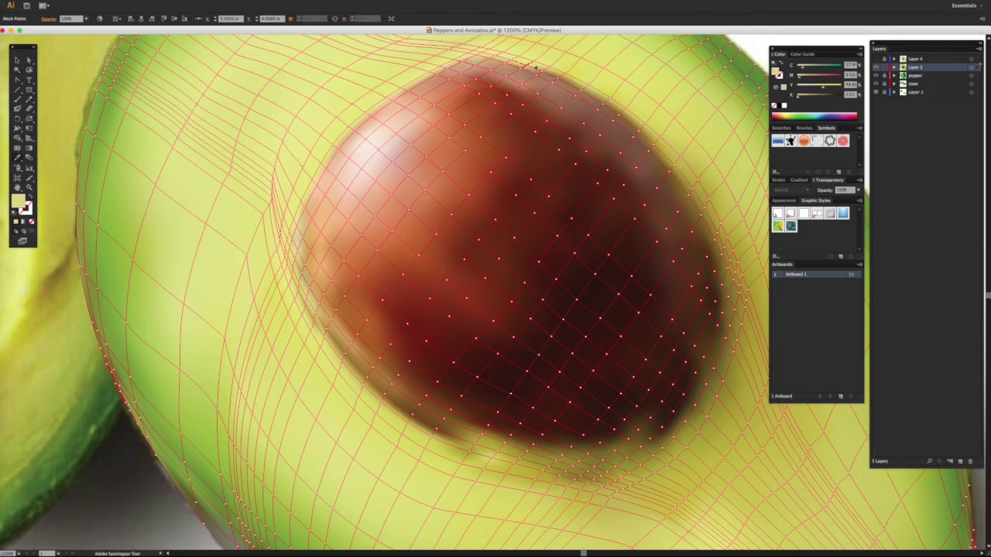
{"action": "left_click", "coordinate": [533, 67]}
Color the row of mesh points in the flesh just above the pit with tones sampled from the photo
{"action": "key", "text": "a"}
{"action": "left_click", "coordinate": [523, 62]}
{"action": "key", "text": "i"}
{"action": "left_click", "coordinate": [518, 61]}
{"action": "left_click", "coordinate": [504, 57], "text": "super"}
{"action": "left_click", "coordinate": [501, 56]}
{"action": "left_click", "coordinate": [489, 54], "text": "super"}
{"action": "left_click", "coordinate": [488, 52]}
{"action": "left_click", "coordinate": [484, 53], "text": "super"}
{"action": "left_click", "coordinate": [481, 51]}
{"action": "left_click", "coordinate": [474, 52], "text": "super"}
{"action": "left_click", "coordinate": [473, 51]}
Recolor the mesh points along the pit's right edge, from the upper right down to the bottom, with photo tones
{"action": "left_click", "coordinate": [656, 147], "text": "super"}
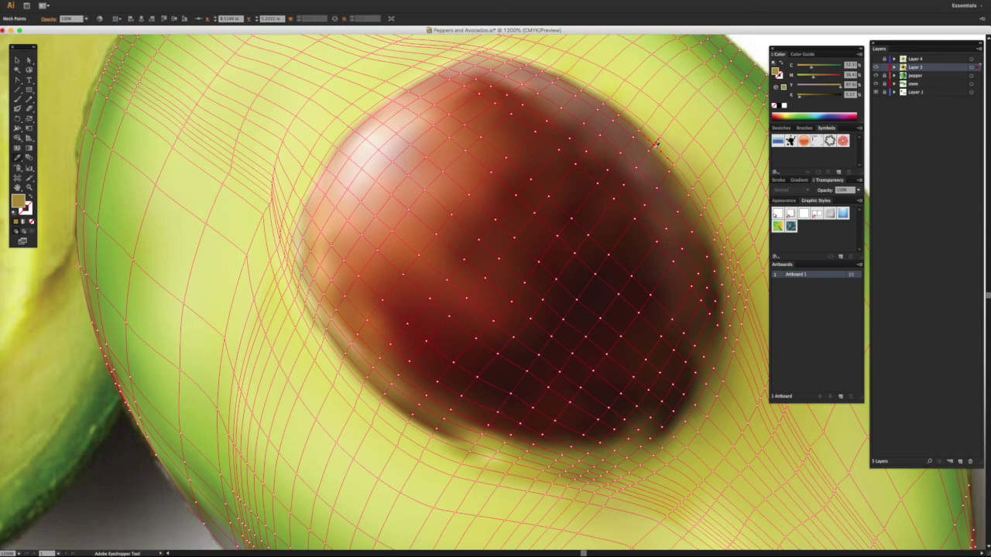
{"action": "left_click", "coordinate": [654, 152]}
{"action": "left_click", "coordinate": [673, 164], "text": "super"}
{"action": "left_click", "coordinate": [673, 165]}
{"action": "left_click", "coordinate": [691, 188], "text": "super"}
{"action": "left_click", "coordinate": [689, 197]}
{"action": "left_click", "coordinate": [704, 207], "text": "super"}
{"action": "left_click", "coordinate": [703, 210]}
{"action": "left_click", "coordinate": [714, 240], "text": "super"}
{"action": "left_click", "coordinate": [713, 241]}
{"action": "left_click", "coordinate": [695, 349], "text": "super"}
{"action": "left_click", "coordinate": [699, 361]}
{"action": "left_click", "coordinate": [639, 423], "text": "super"}
{"action": "left_click", "coordinate": [640, 423]}
Recolor the mesh points at the middle of the pit's right edge with a brown photo tone and deselect the mesh
{"action": "key", "text": "super+minus"}
{"action": "key", "text": "super+shift+a"}
{"action": "left_click", "coordinate": [615, 288], "text": "ctrl"}
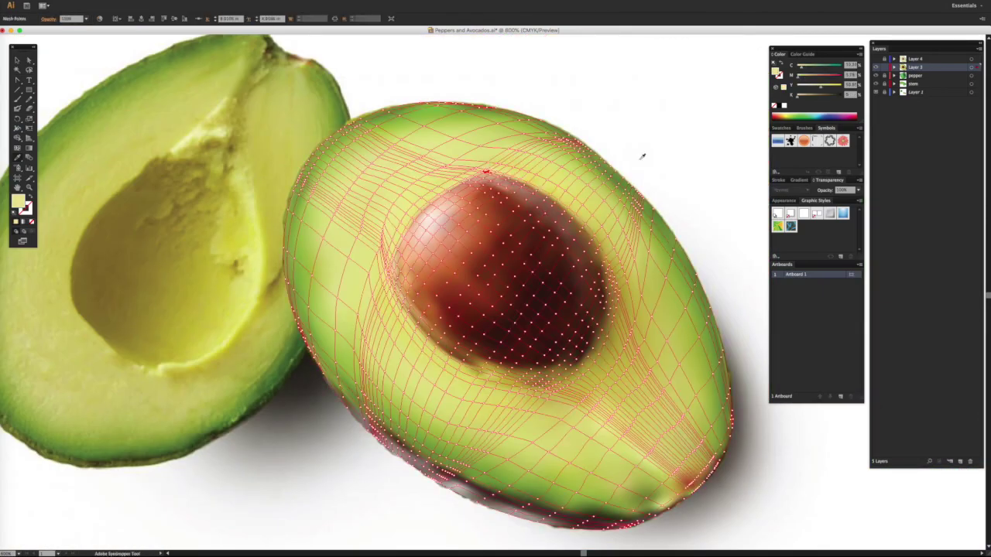
{"action": "left_click", "coordinate": [616, 315]}
{"action": "key", "text": "super+shift+a"}
{"action": "left_click", "coordinate": [605, 310], "text": "super"}
{"action": "left_click", "coordinate": [610, 311]}
{"action": "key", "text": "super+shift+a"}
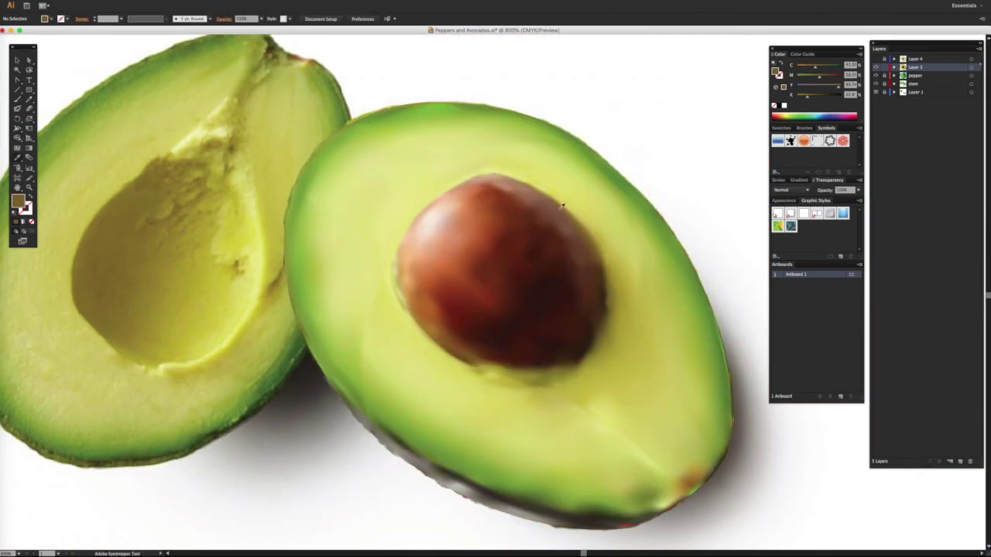
Recolor the mesh point on the pit's upper-right edge with a light brown from the photo and deselect the mesh
{"action": "left_click", "coordinate": [545, 191], "text": "ctrl"}
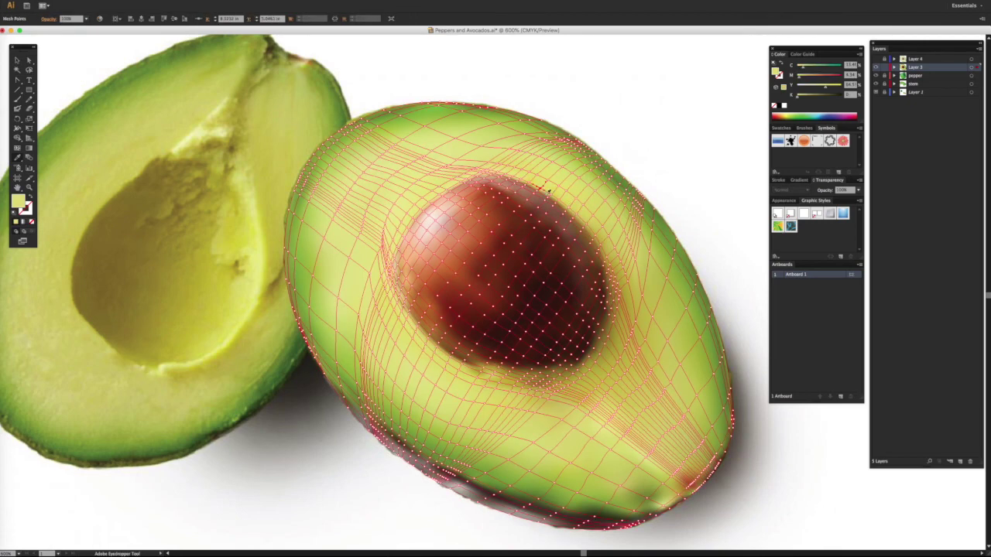
{"action": "key", "text": "i"}
{"action": "left_click", "coordinate": [540, 190]}
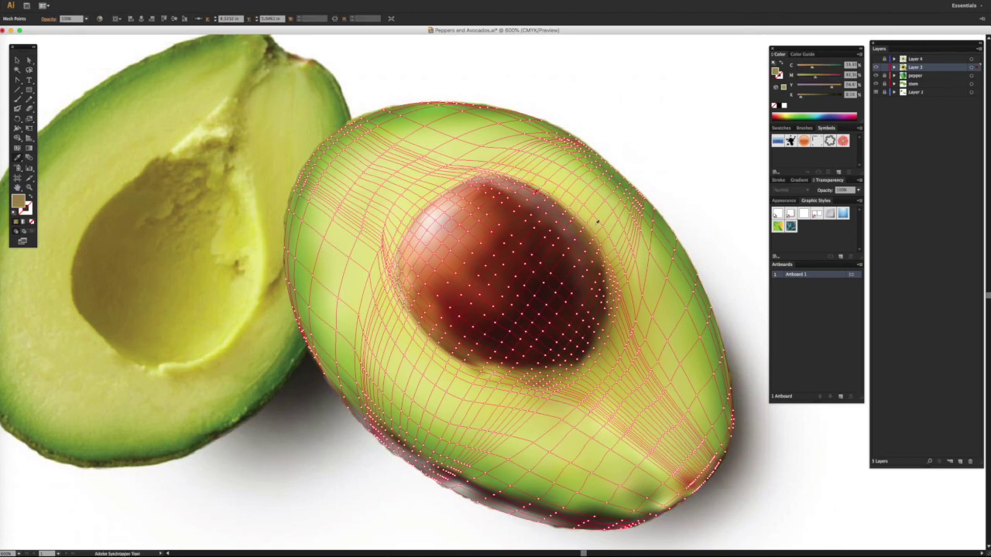
{"action": "key", "text": "a"}
{"action": "left_click", "coordinate": [686, 140]}
{"action": "key", "text": "i"}
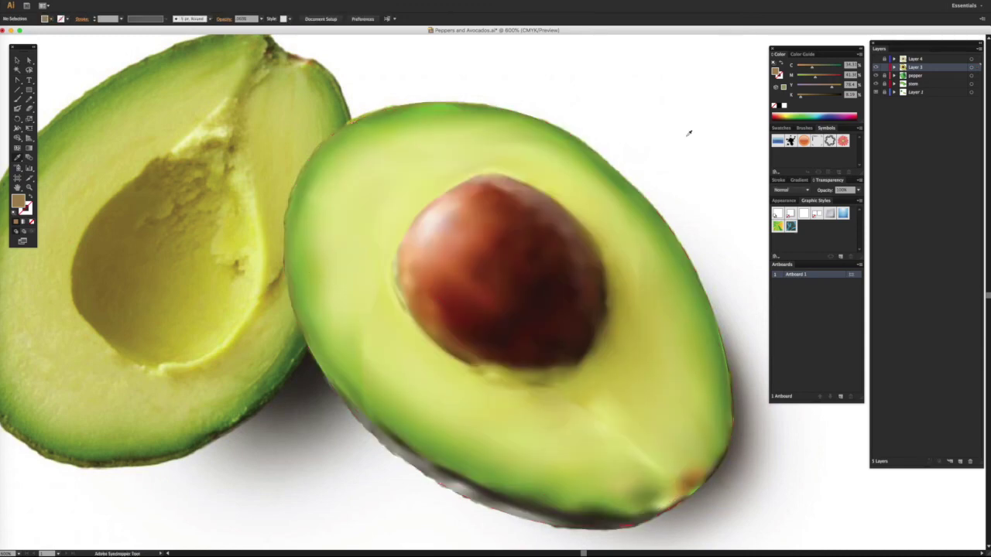
Recolor the mesh point at the pit's left edge with a pale beige from the photo and deselect the mesh
{"action": "key", "text": "a"}
{"action": "left_click", "coordinate": [394, 267]}
{"action": "key", "text": "i"}
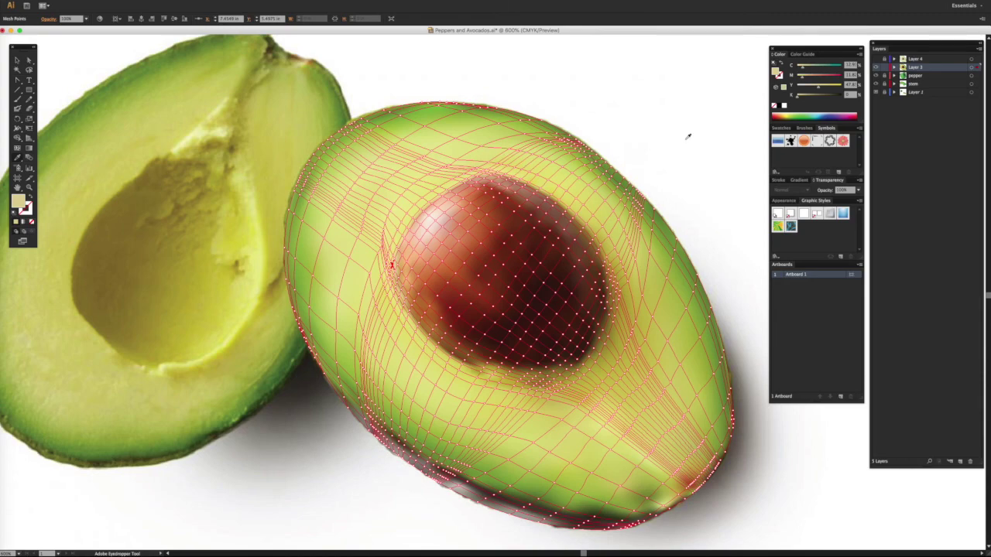
{"action": "key", "text": "super+shift+a"}
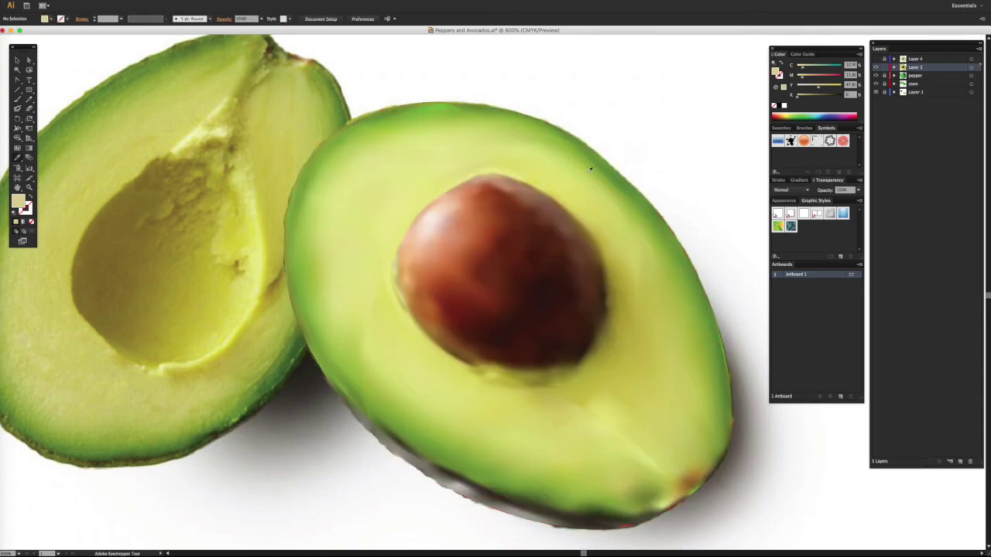
Recolor the mesh point on the pit's right edge dark brown, and compare the mesh with the photo by toggling Layer 3's visibility
{"action": "left_click", "coordinate": [615, 307], "text": "super"}
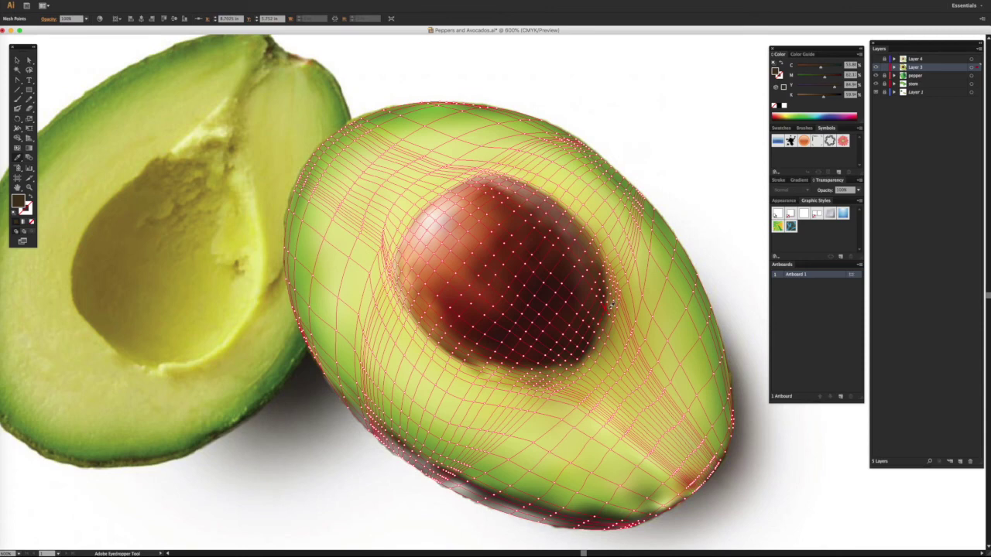
{"action": "left_click", "coordinate": [611, 306]}
{"action": "left_click", "coordinate": [608, 297]}
{"action": "left_click", "coordinate": [718, 188], "text": "super"}
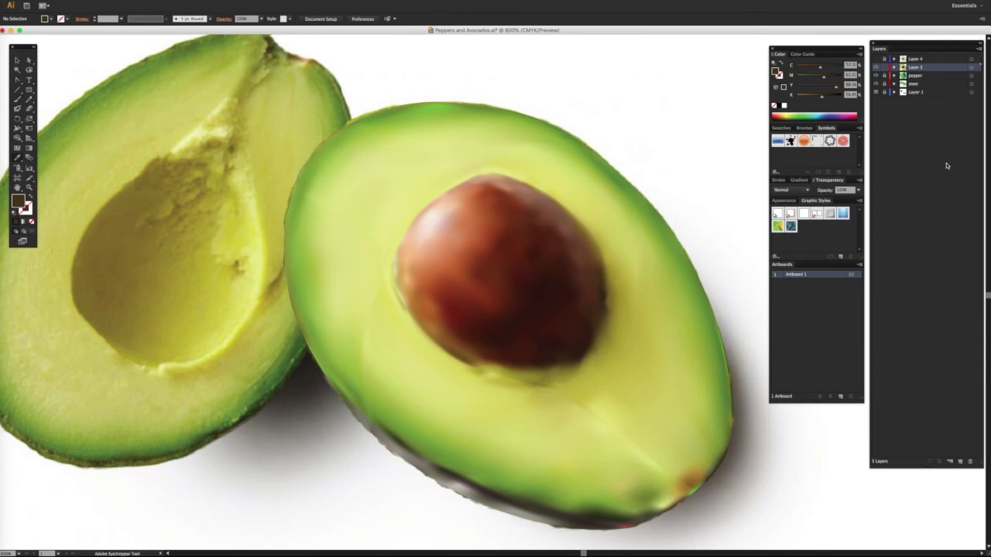
{"action": "left_click", "coordinate": [875, 67]}
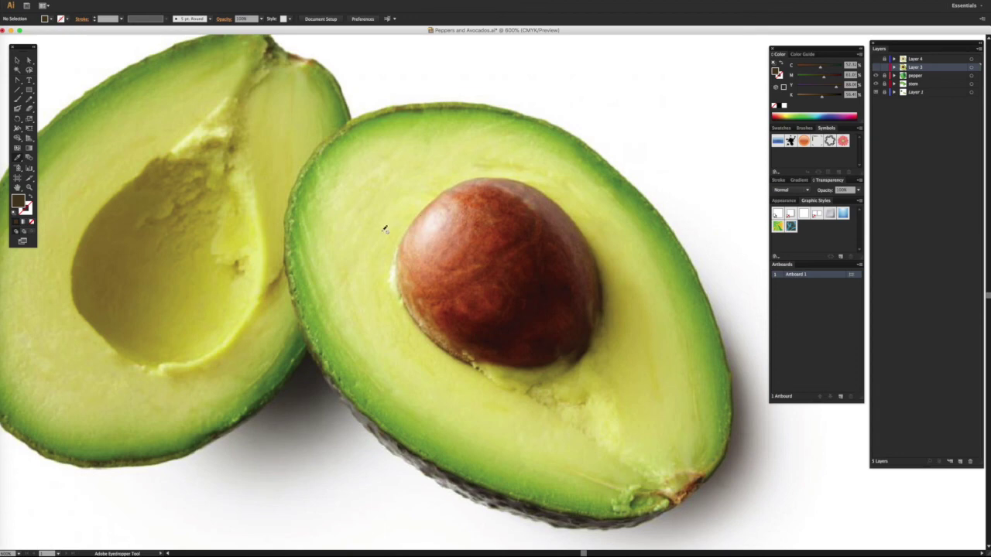
{"action": "left_click", "coordinate": [877, 68]}
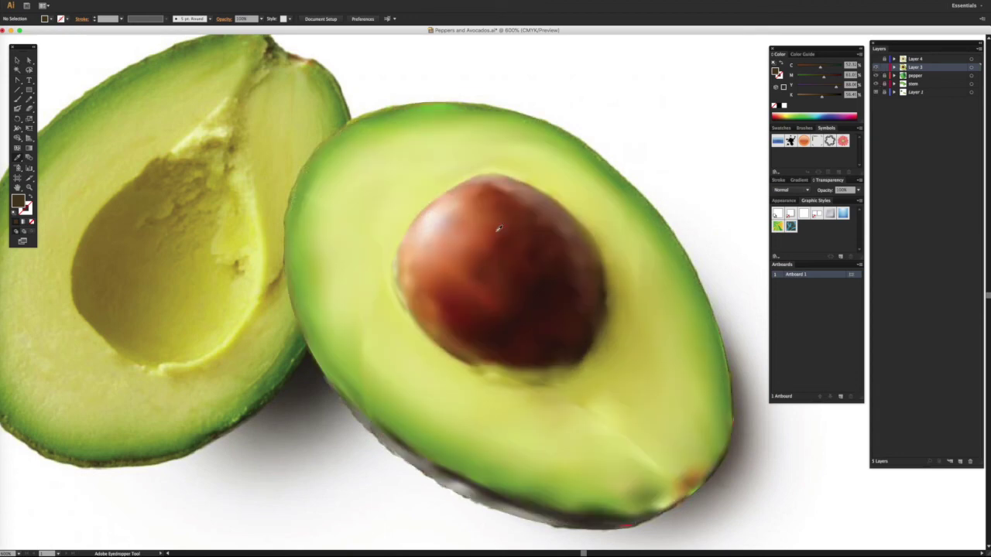
Recolor mesh points near the top and in the center of the pit with reddish browns from the photo
{"action": "left_click", "coordinate": [509, 188], "text": "super"}
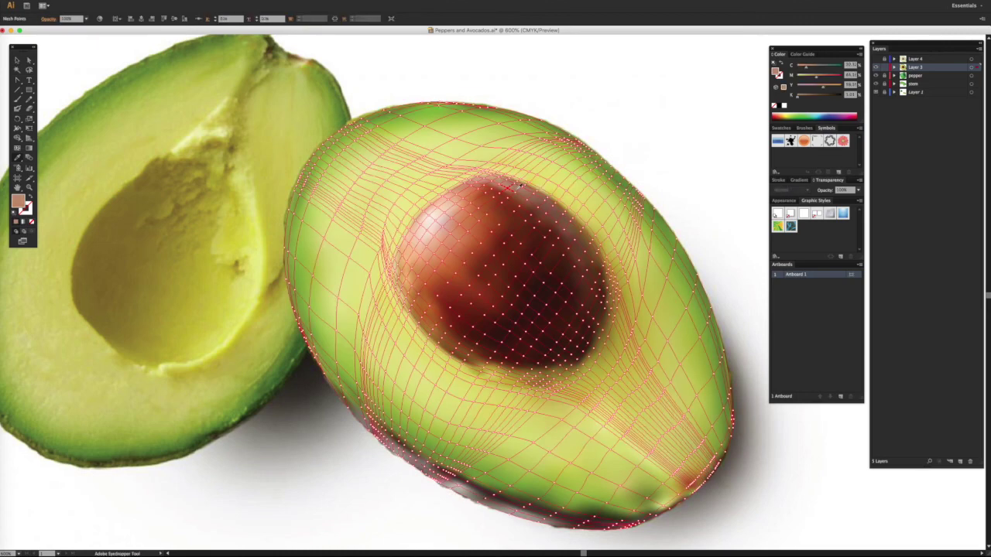
{"action": "left_click", "coordinate": [508, 186], "text": "ctrl"}
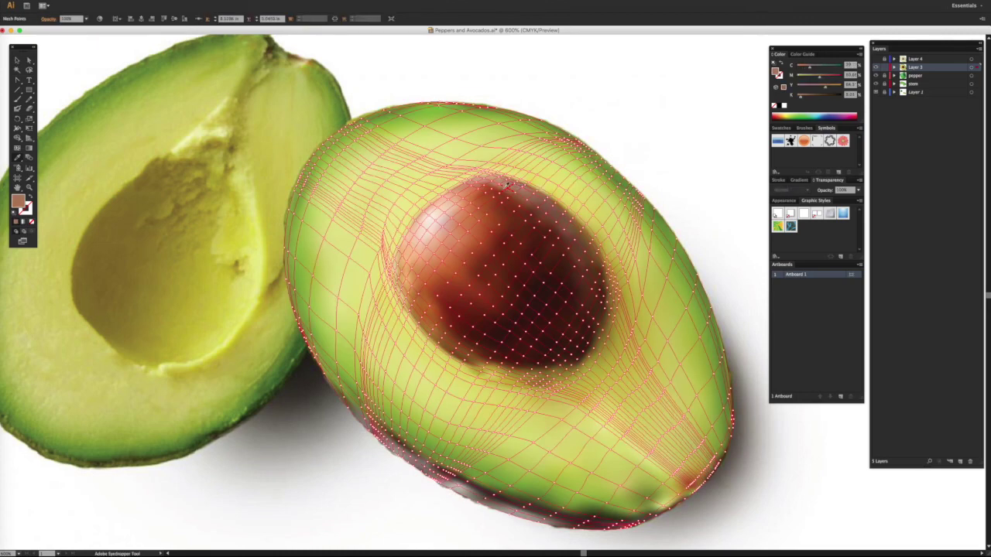
{"action": "key", "text": "ctrl+shift+a"}
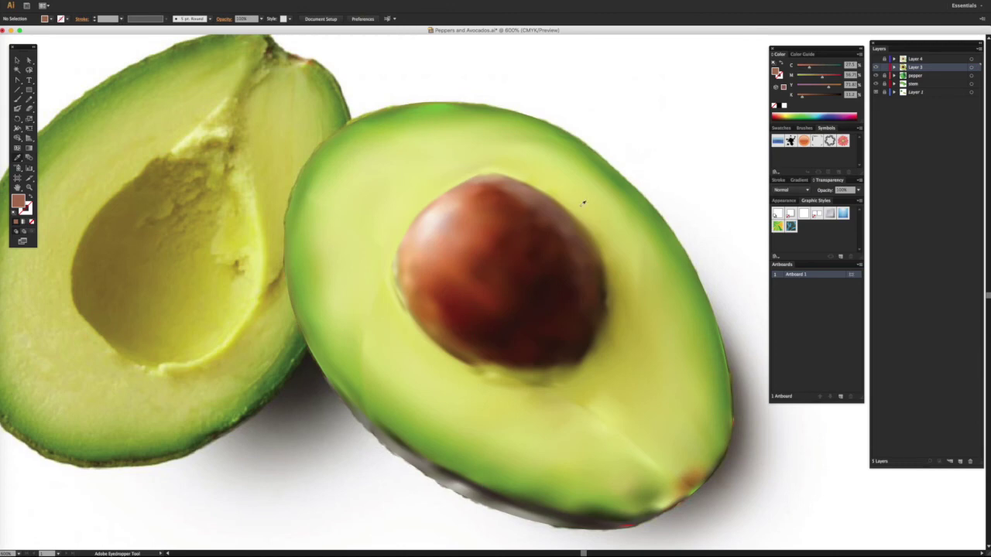
{"action": "left_click", "coordinate": [535, 254], "text": "ctrl"}
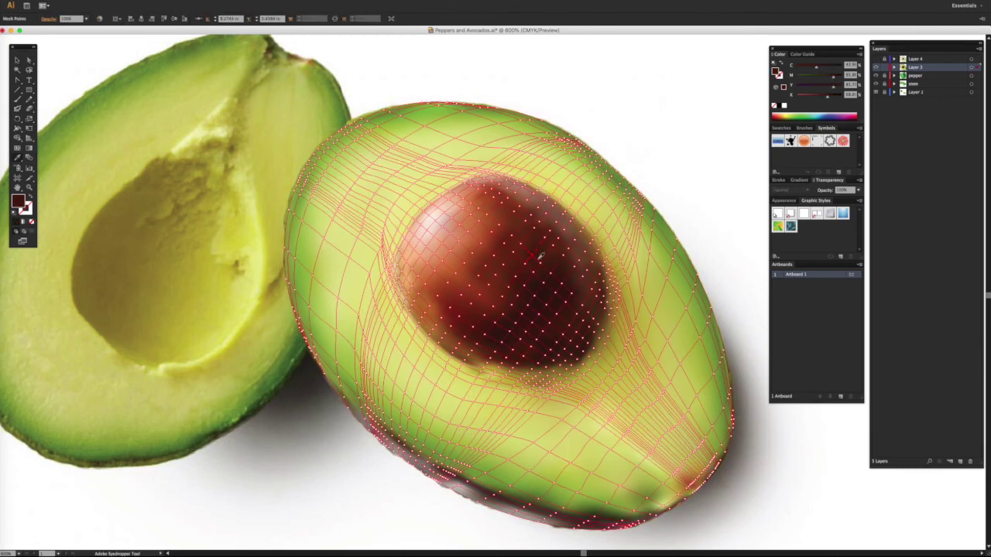
{"action": "key", "text": "ctrl+shift+a"}
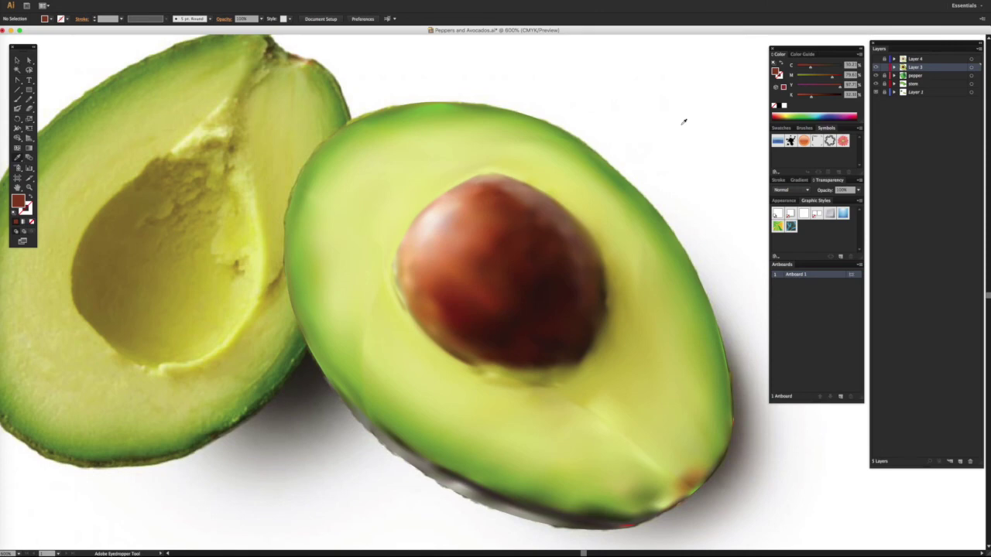
Hide the photo on Layer 1 and select the pepper, stem and avocado meshes together
{"action": "key", "text": "ctrl+1"}
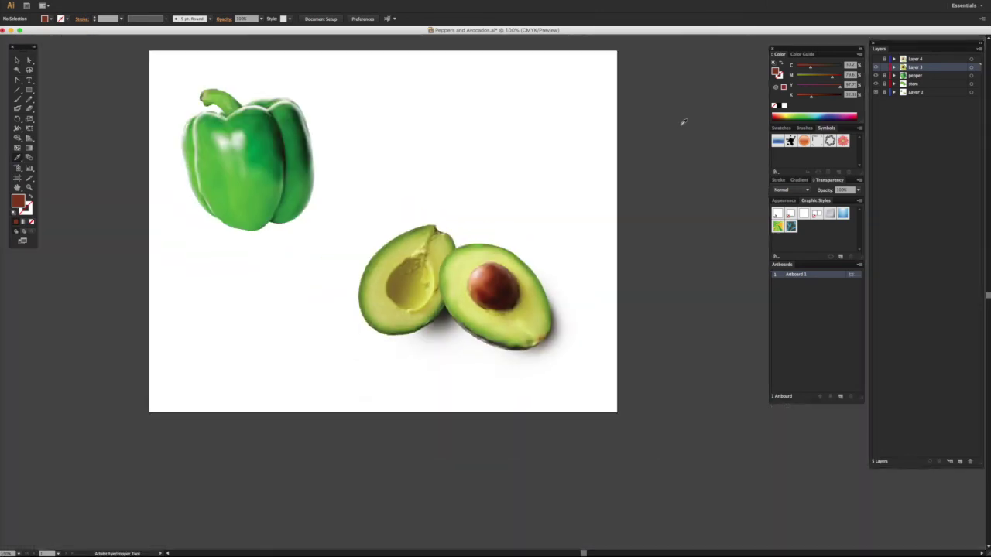
{"action": "key", "text": "ctrl+equal"}
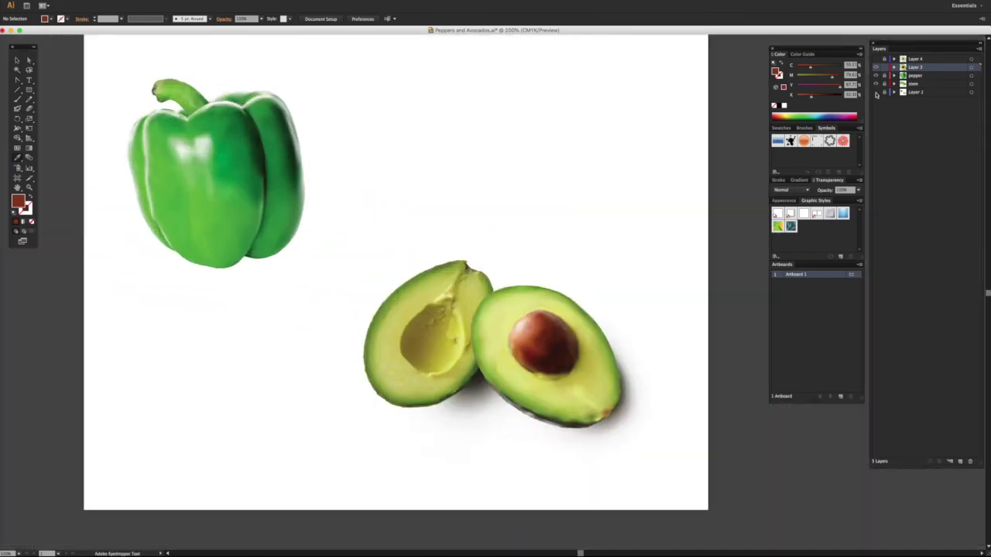
{"action": "left_click", "coordinate": [874, 93]}
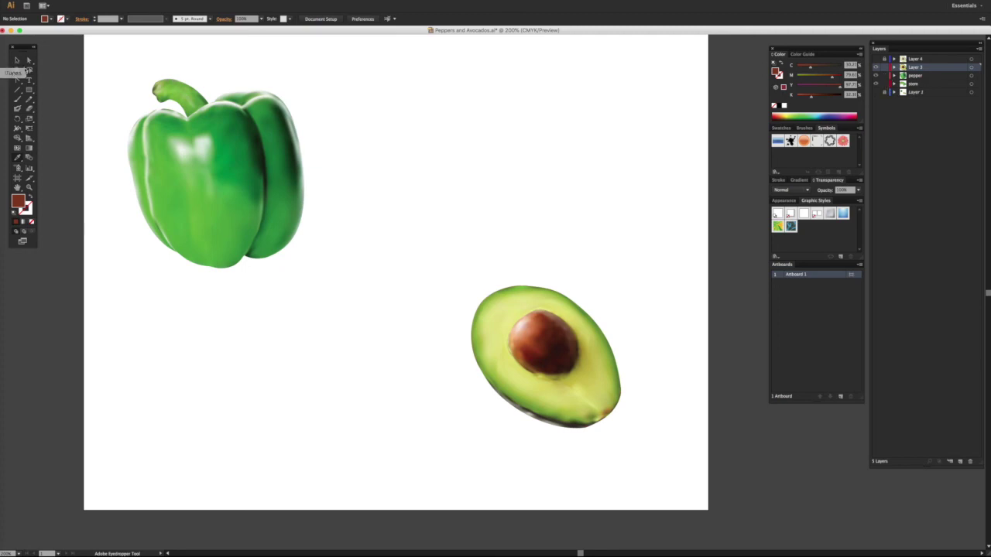
{"action": "left_click", "coordinate": [28, 60]}
{"action": "left_click_drag", "start_coordinate": [102, 58], "coordinate": [668, 460]}
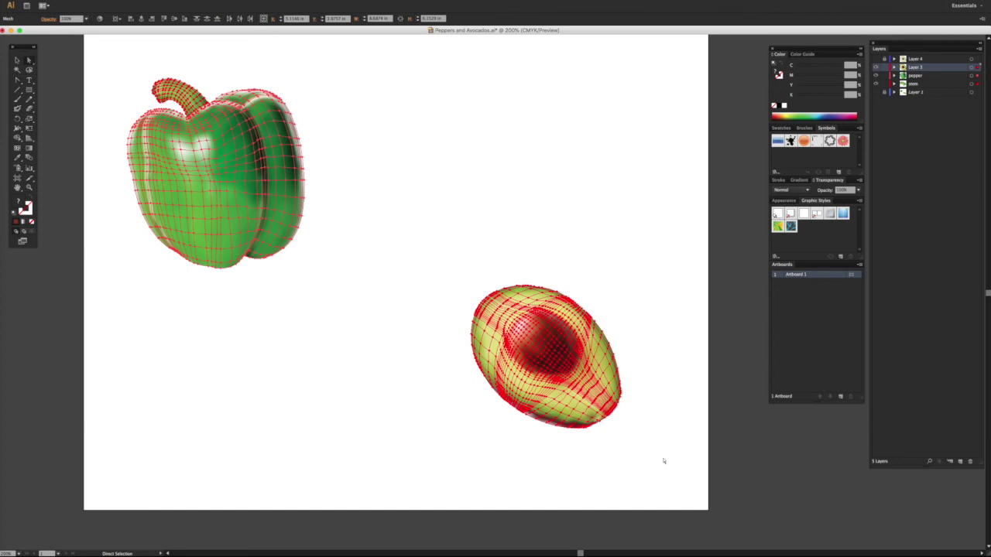